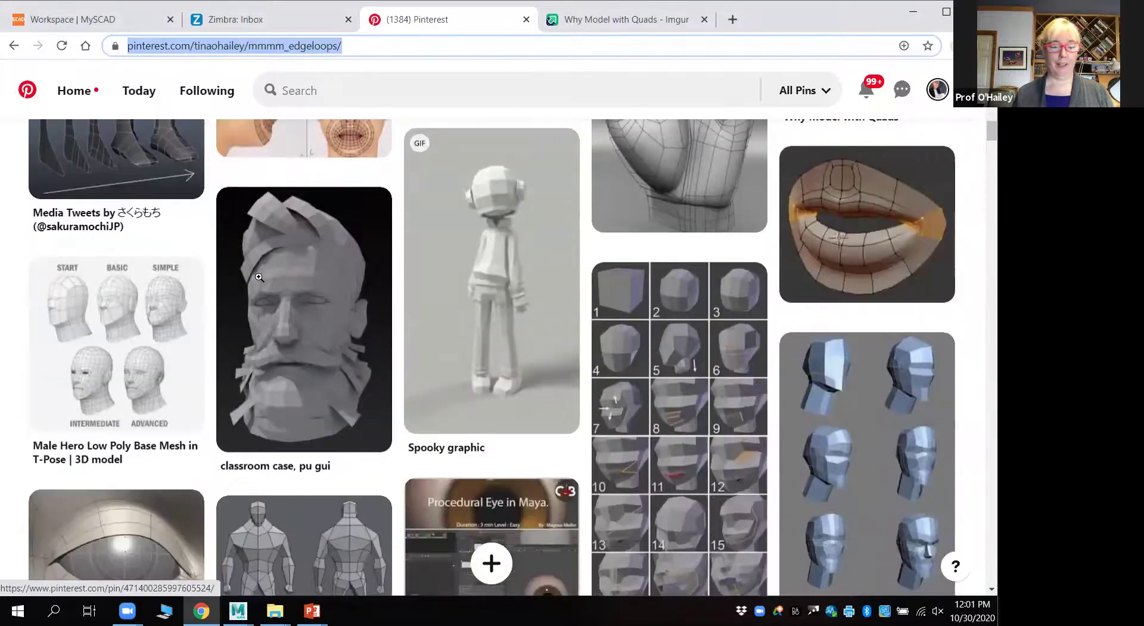
Step: Browse the edge loop and topology reference pins on the Pinterest board
{"action": "mouse_move", "coordinate": [262, 280]}
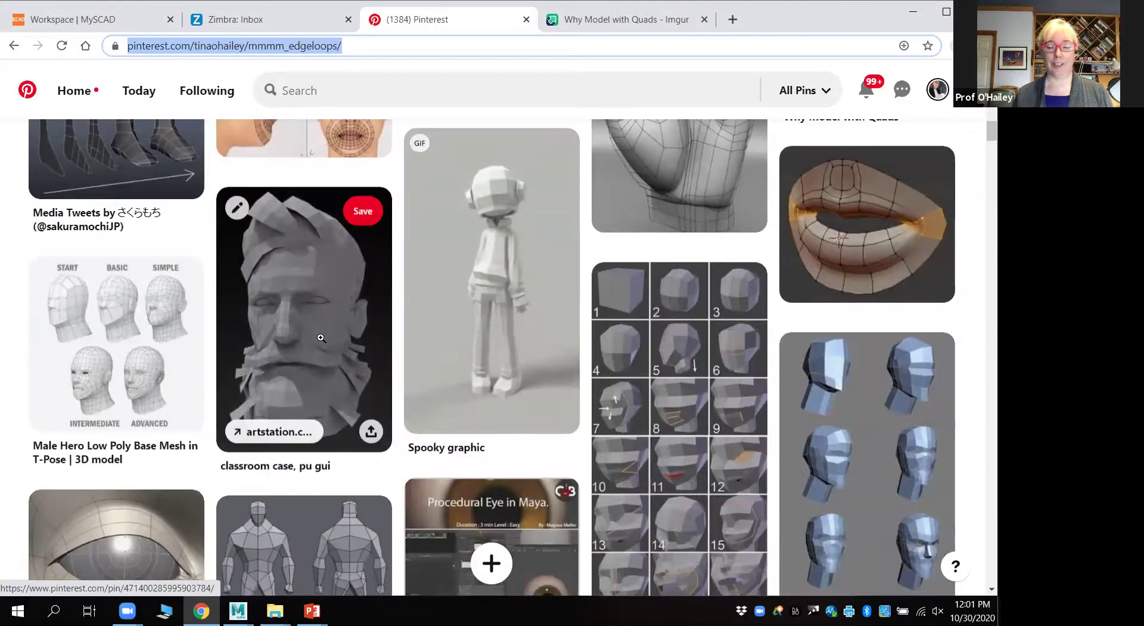
{"action": "scroll", "coordinate": [323, 335], "scroll_direction": "down", "scroll_amount": 4}
{"action": "scroll", "coordinate": [321, 338], "scroll_direction": "down", "scroll_amount": 3}
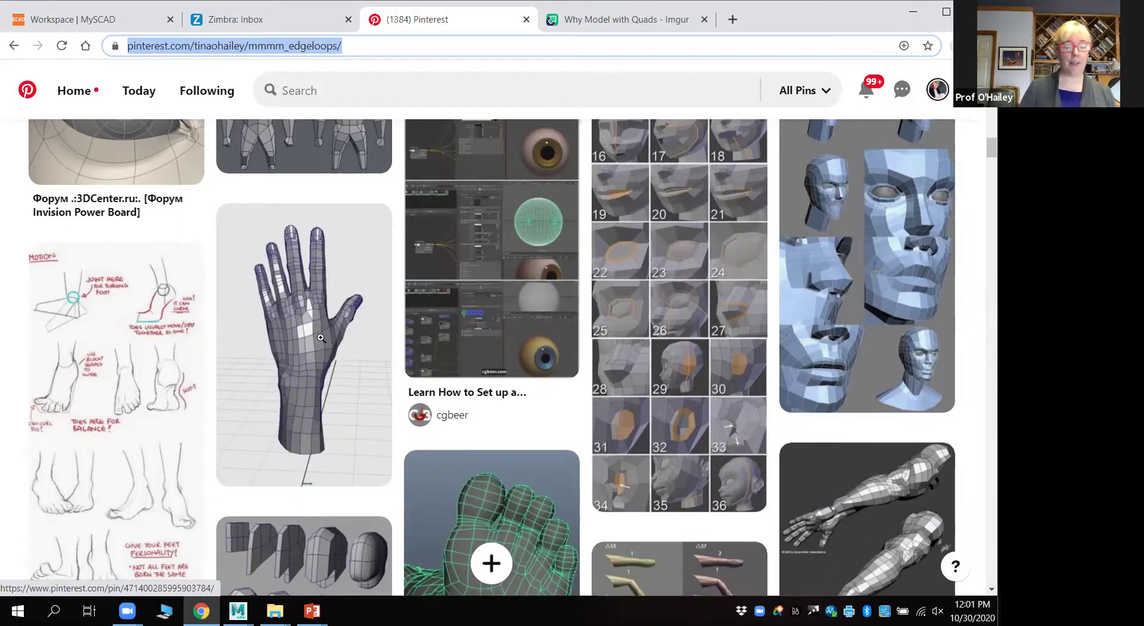
Step: Switch to the PowerPoint slide show and advance past the Maximum Deformation slide to the screaming face topology image
{"action": "key", "text": "alt+Tab"}
{"action": "key", "text": "alt+Tab"}
{"action": "key", "text": "alt+Tab"}
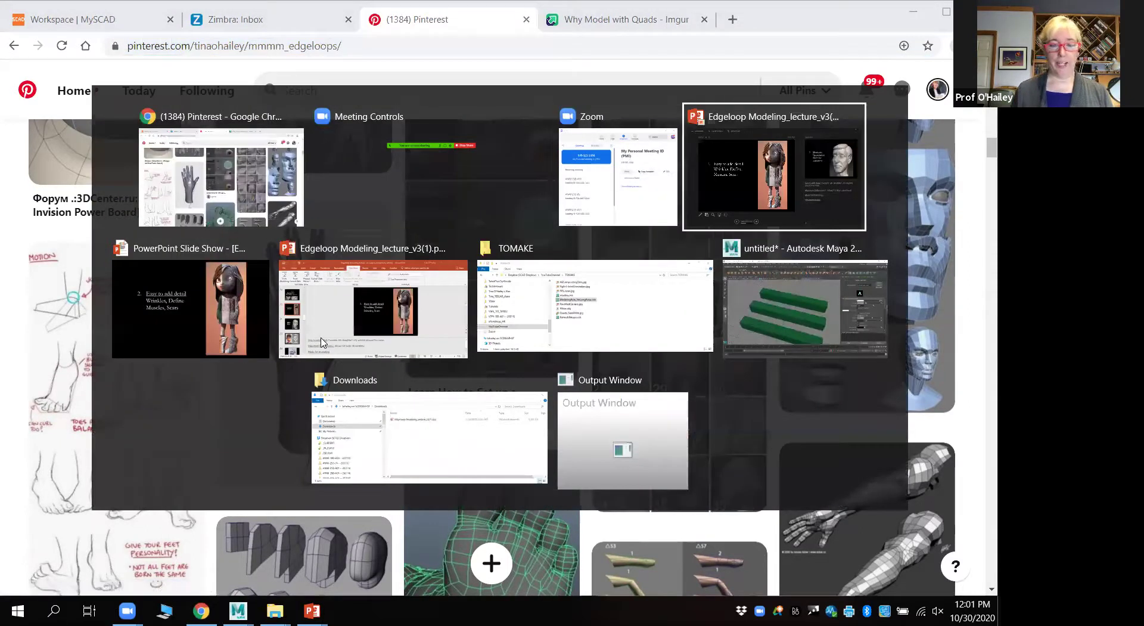
{"action": "left_click", "coordinate": [159, 295]}
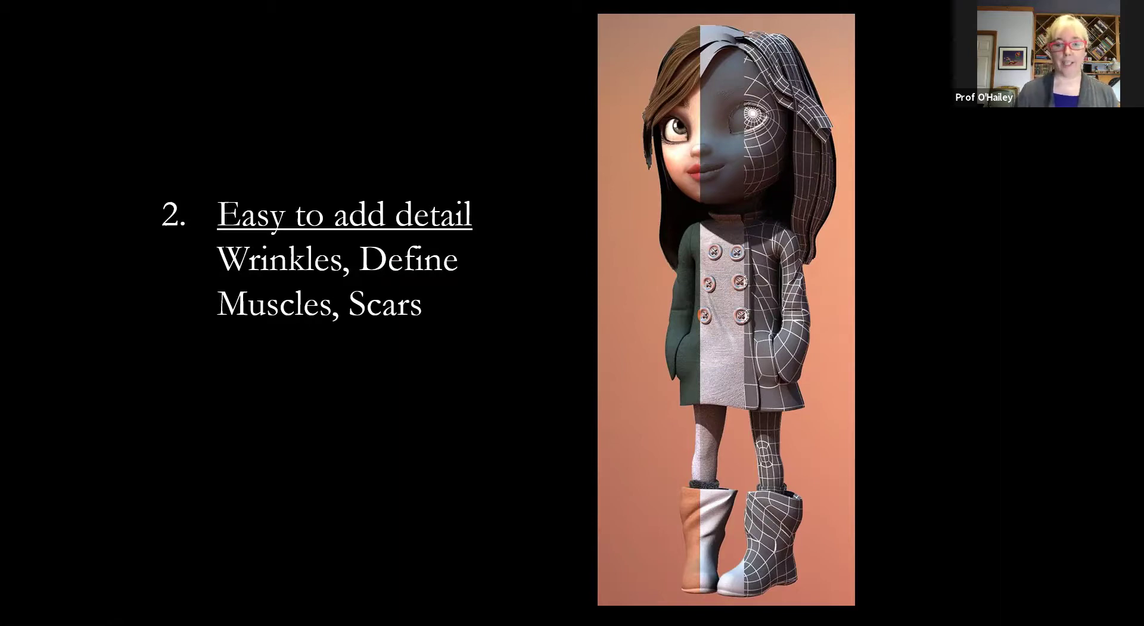
{"action": "key", "text": "Right"}
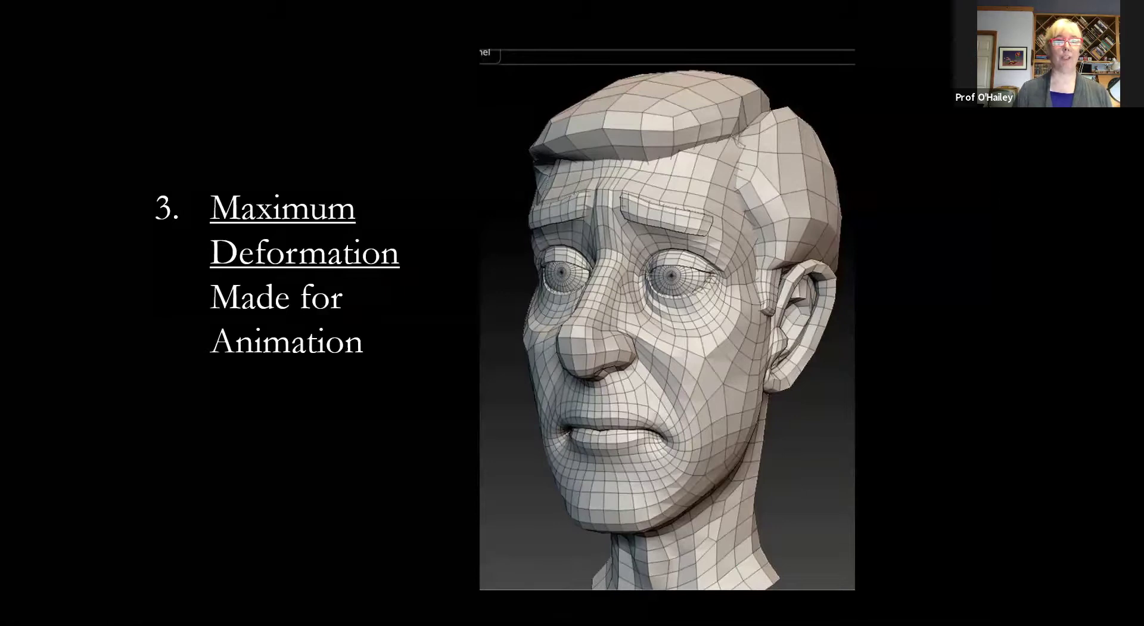
{"action": "key", "text": "Right"}
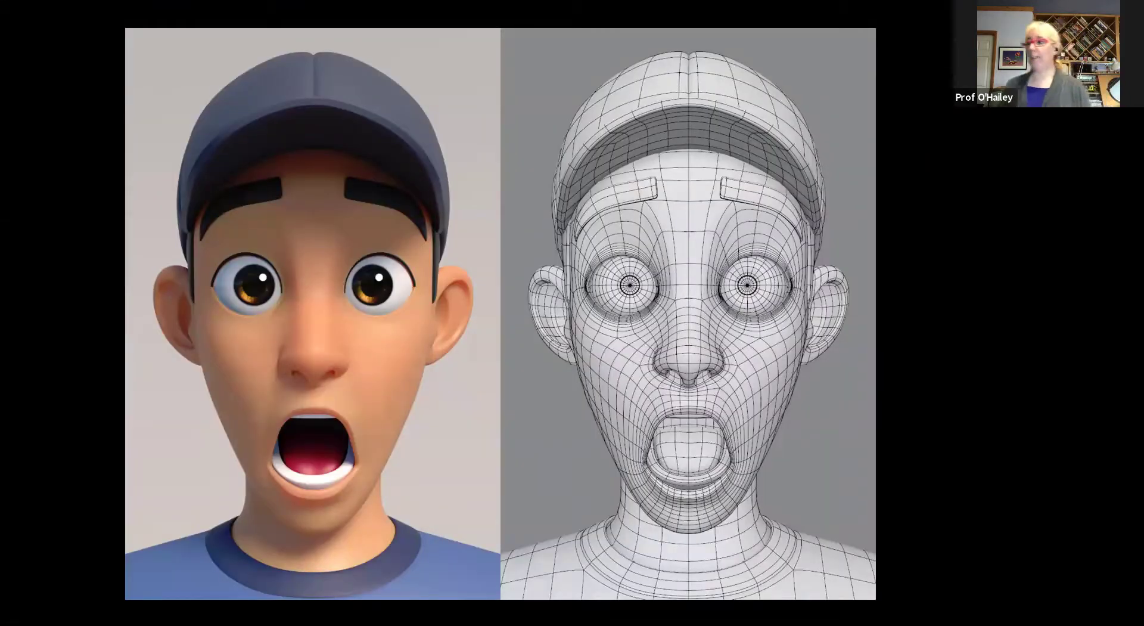
{"action": "key", "text": "Right"}
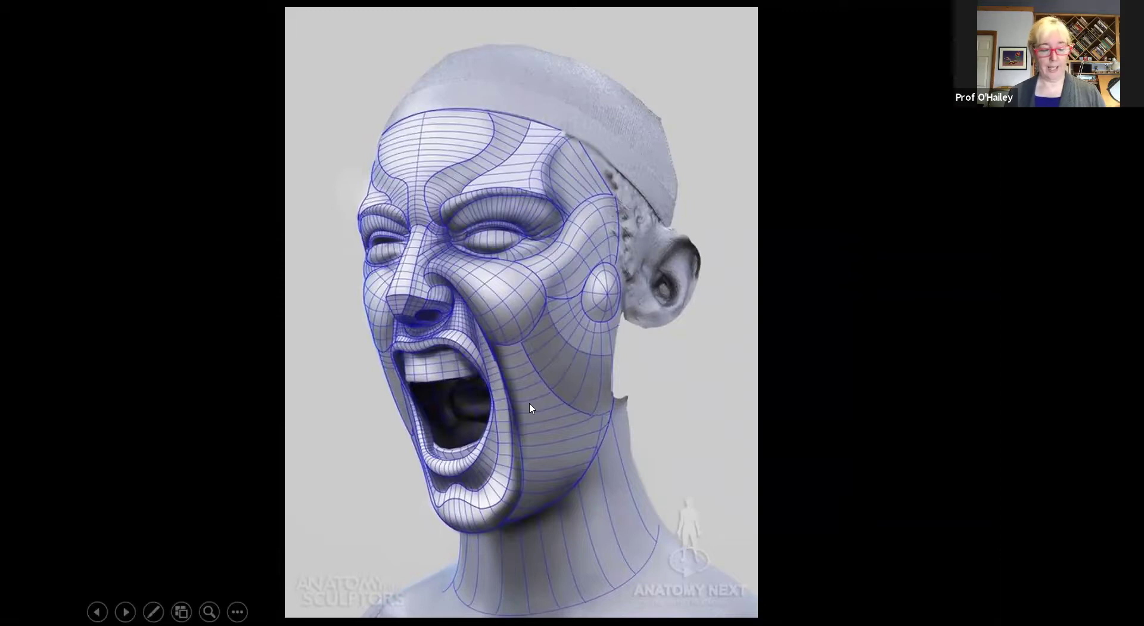
Step: Switch to Maya and select the three green bars in turn to compare their subdivisions
{"action": "key", "text": "alt+Tab"}
{"action": "left_click", "coordinate": [411, 395]}
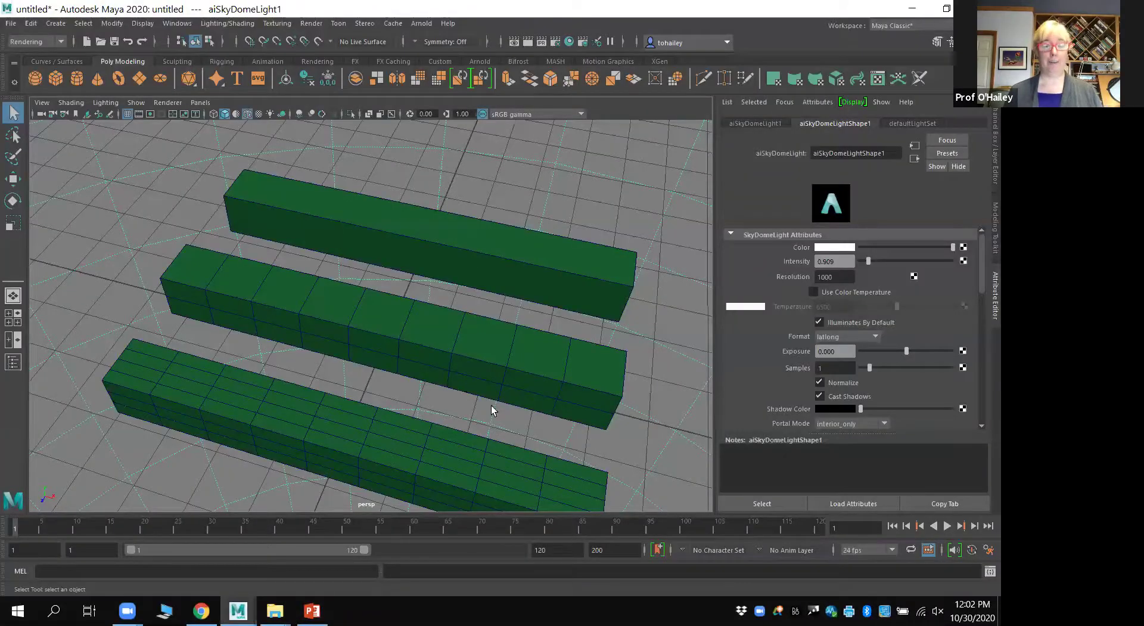
{"action": "left_click", "coordinate": [502, 263]}
{"action": "left_click", "coordinate": [474, 351]}
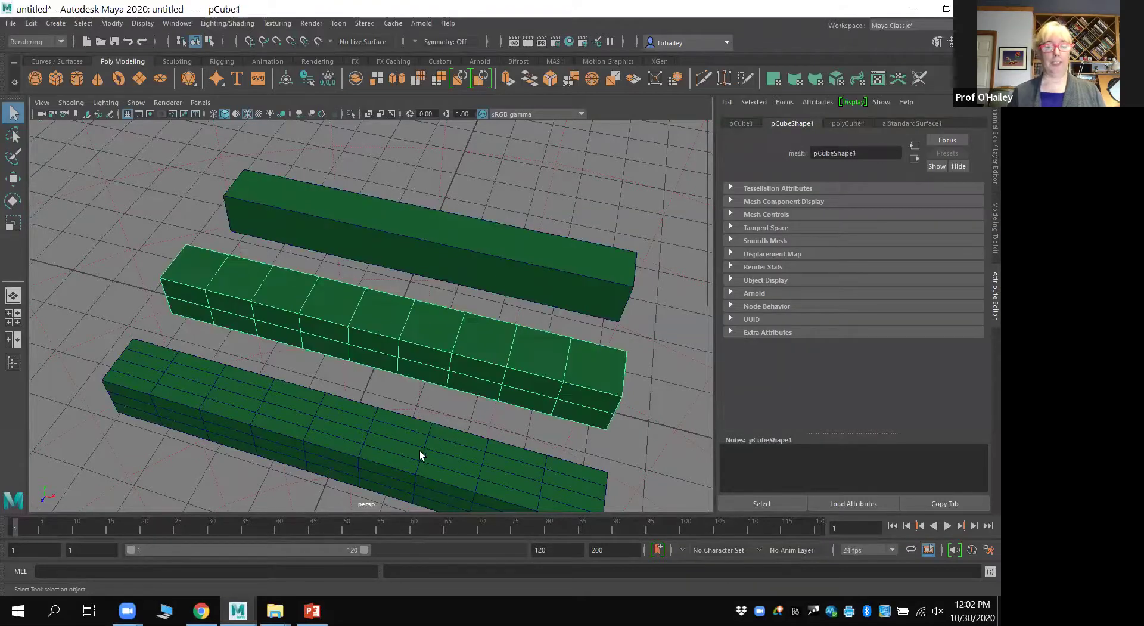
{"action": "left_click", "coordinate": [416, 457]}
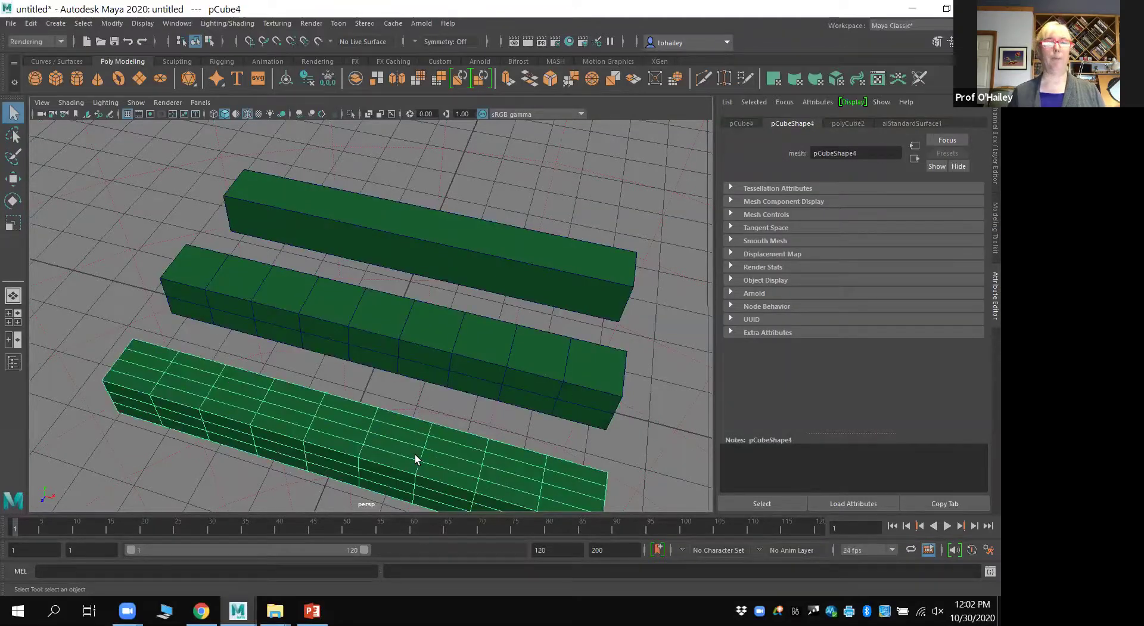
{"action": "left_click", "coordinate": [459, 355]}
{"action": "left_click", "coordinate": [500, 261]}
{"action": "left_click", "coordinate": [477, 340]}
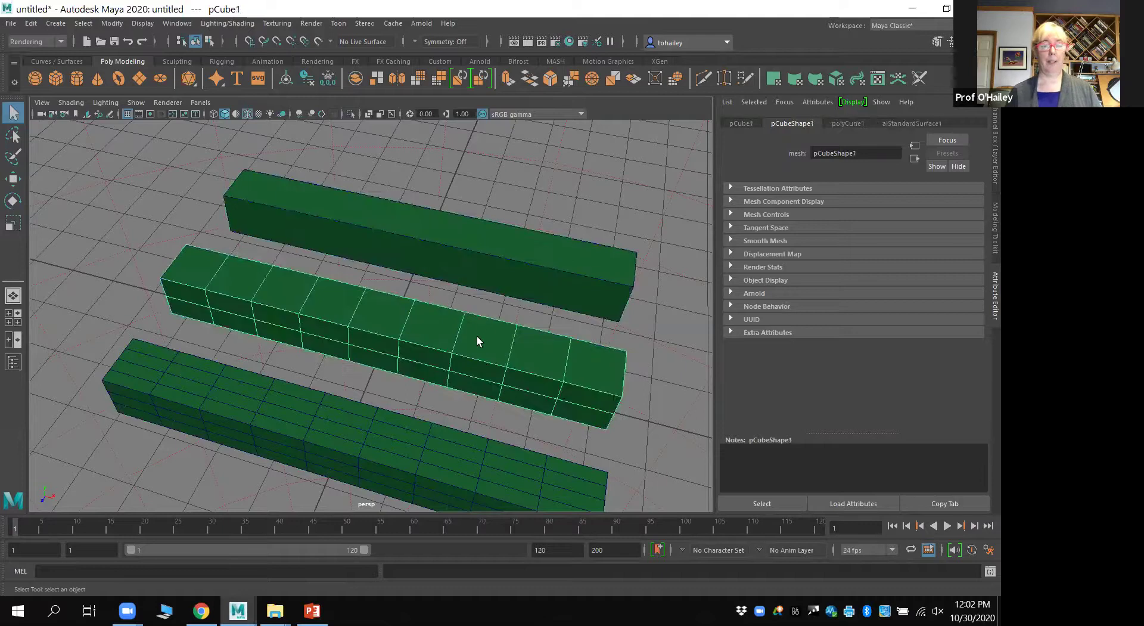
{"action": "left_click", "coordinate": [509, 250]}
{"action": "left_click", "coordinate": [438, 352]}
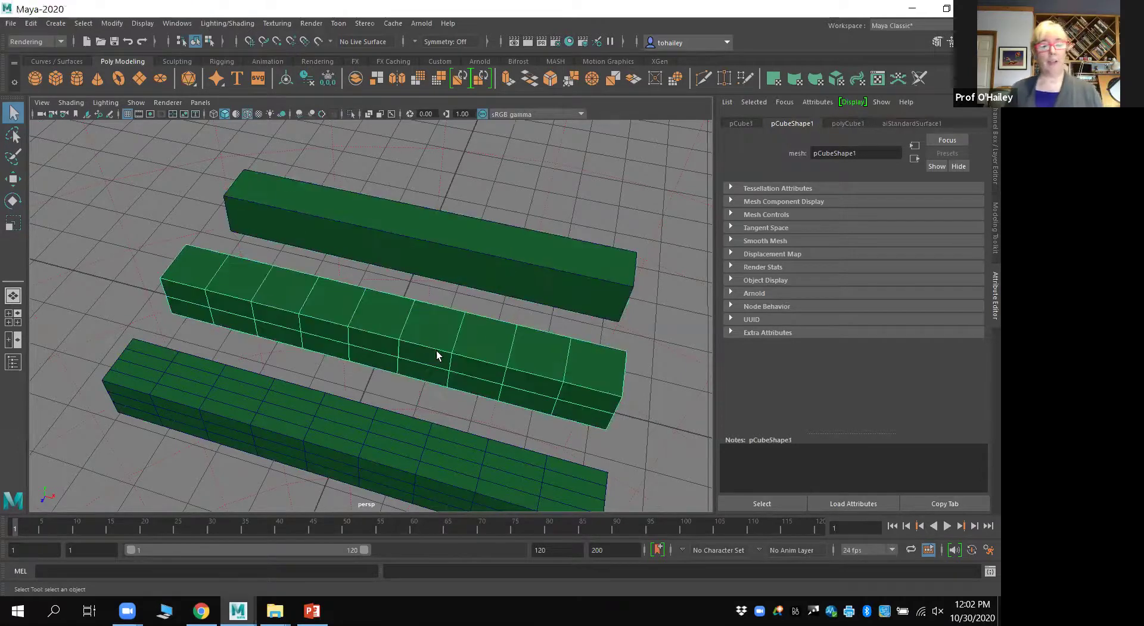
{"action": "left_click", "coordinate": [391, 438]}
{"action": "left_click", "coordinate": [492, 238]}
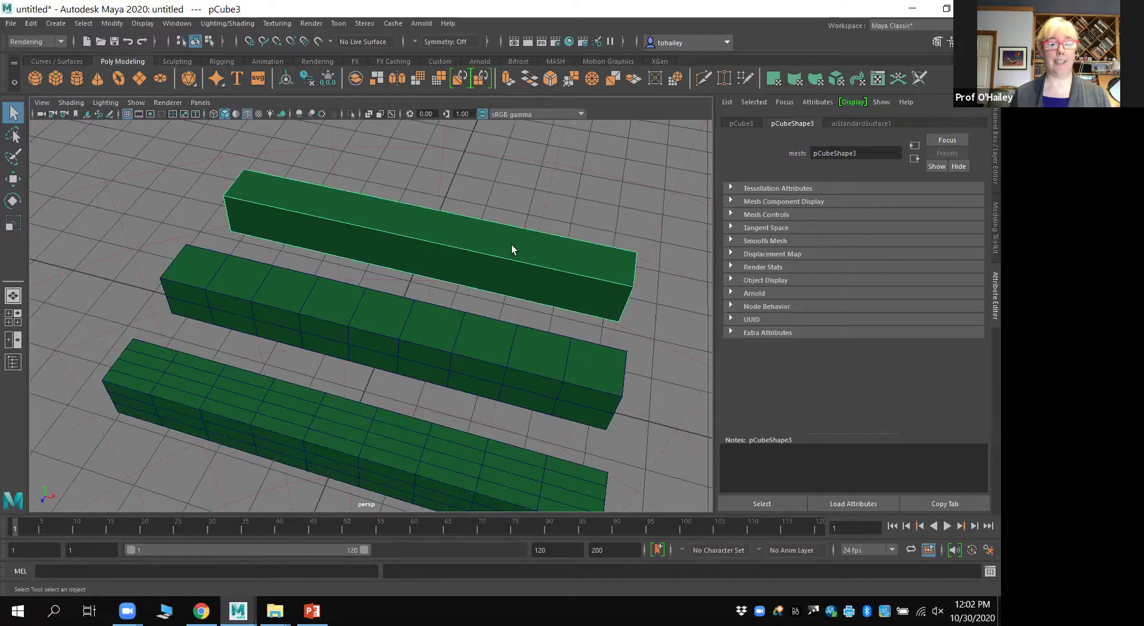
{"action": "left_click", "coordinate": [448, 332]}
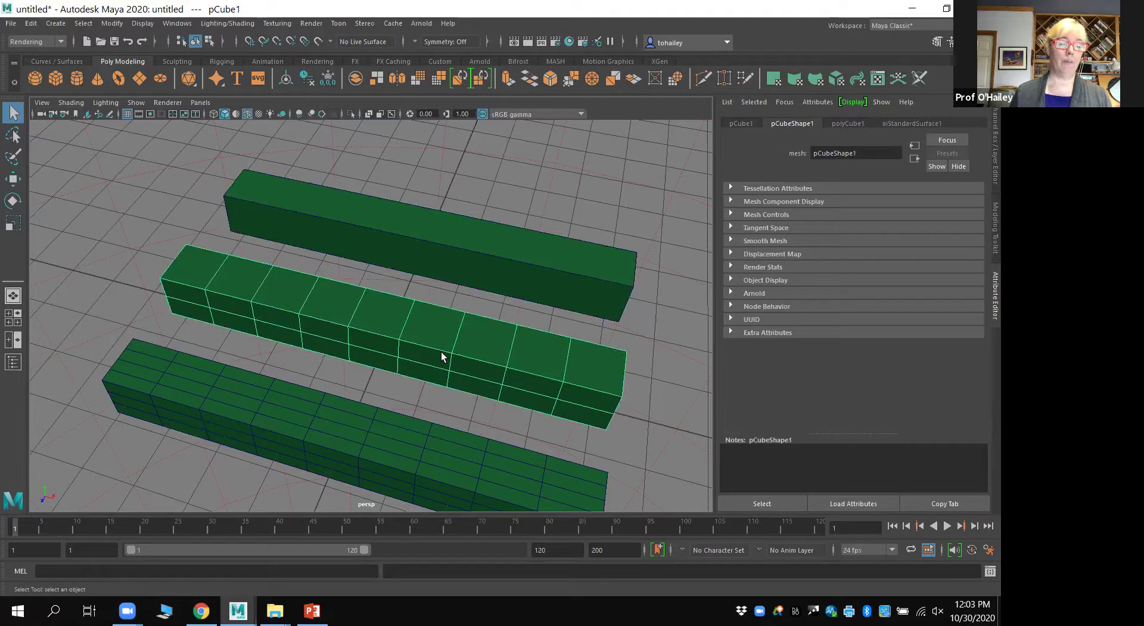
{"action": "left_click", "coordinate": [390, 451]}
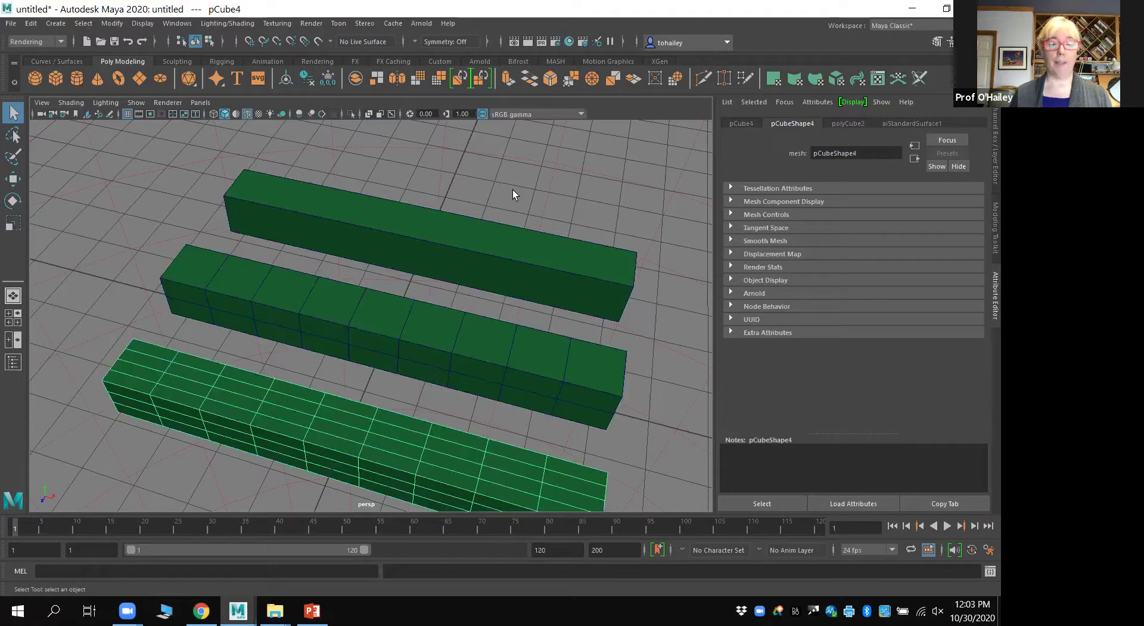
Step: Render the three bars with Arnold and move the render window away from the middle of the model
{"action": "left_click", "coordinate": [420, 24]}
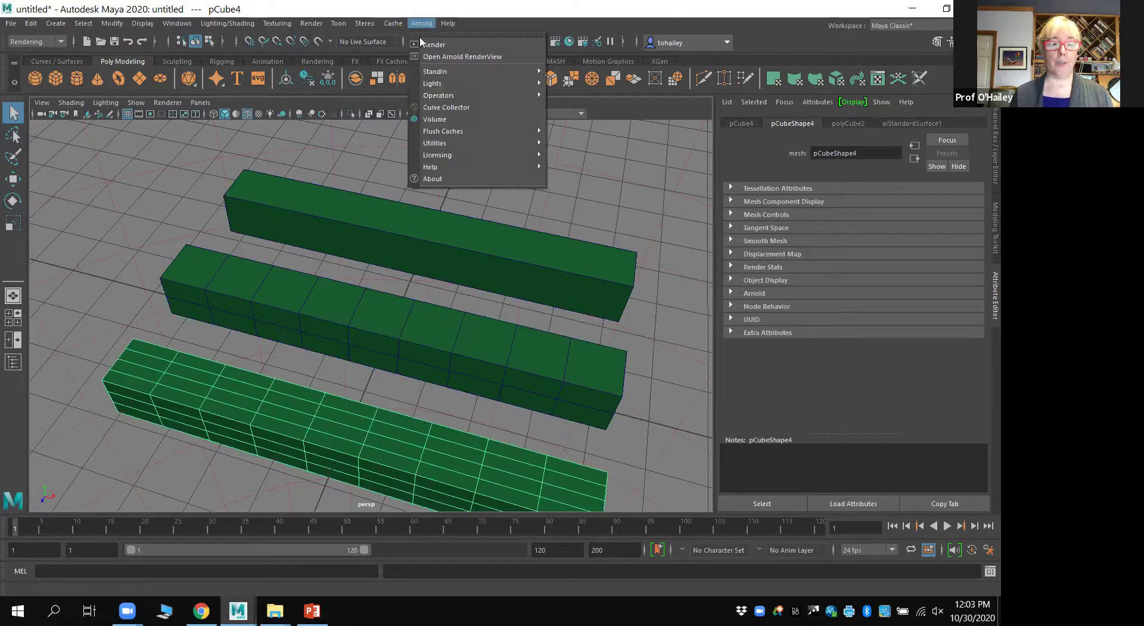
{"action": "left_click", "coordinate": [422, 44]}
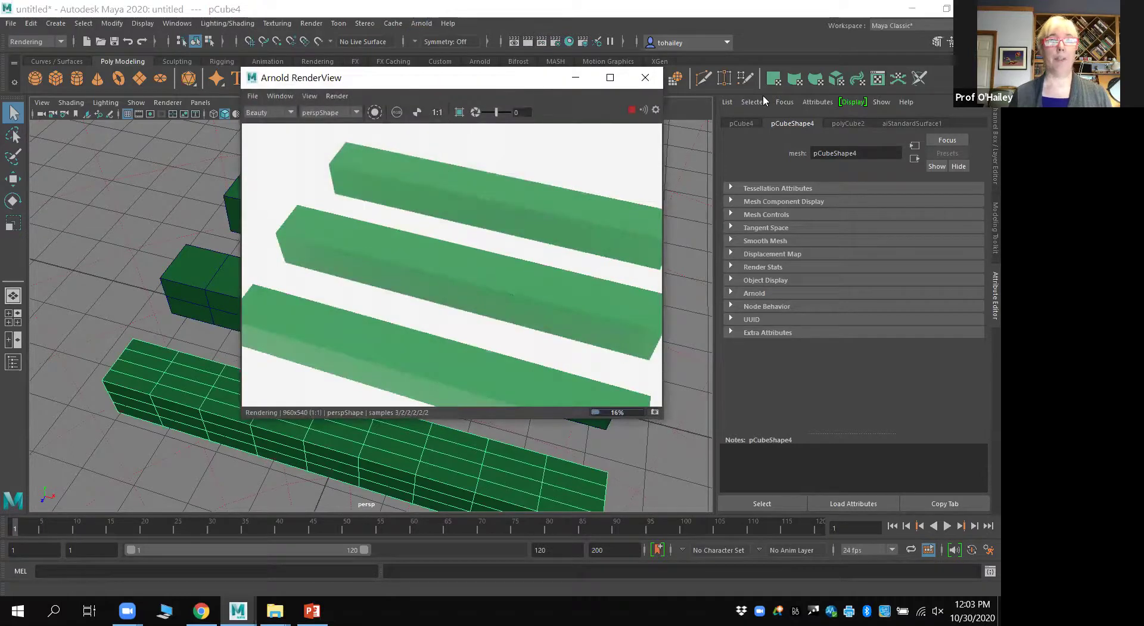
{"action": "left_click_drag", "start_coordinate": [538, 85], "coordinate": [795, 61]}
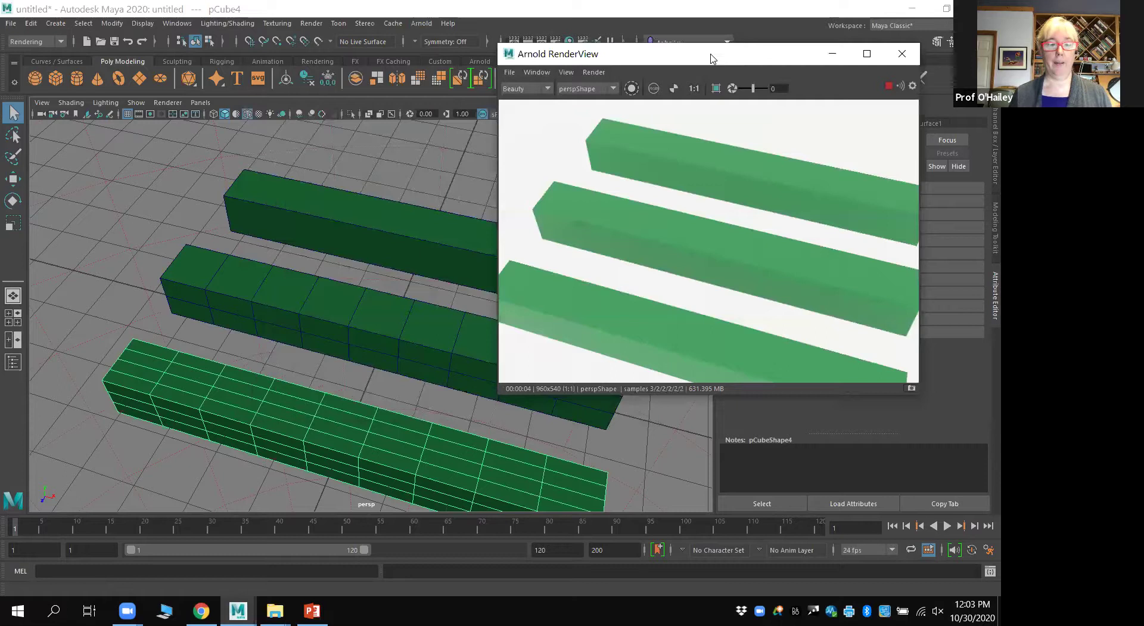
{"action": "left_click_drag", "start_coordinate": [712, 58], "coordinate": [224, 40]}
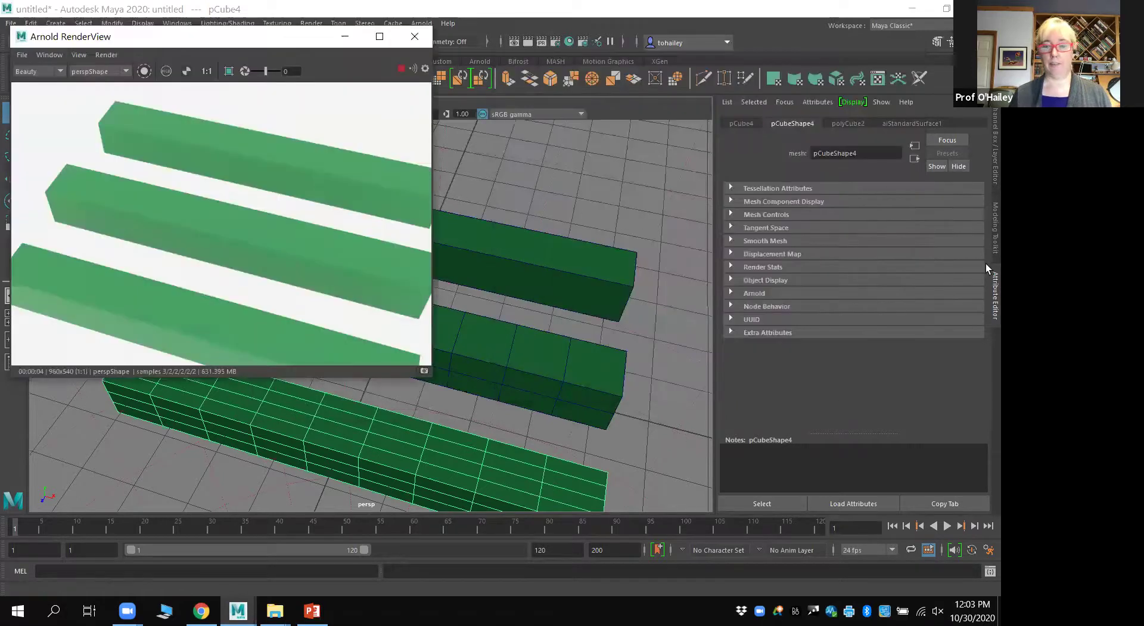
Step: Hide the Attribute Editor and select the undivided bar to compare it with its render
{"action": "left_click", "coordinate": [989, 294]}
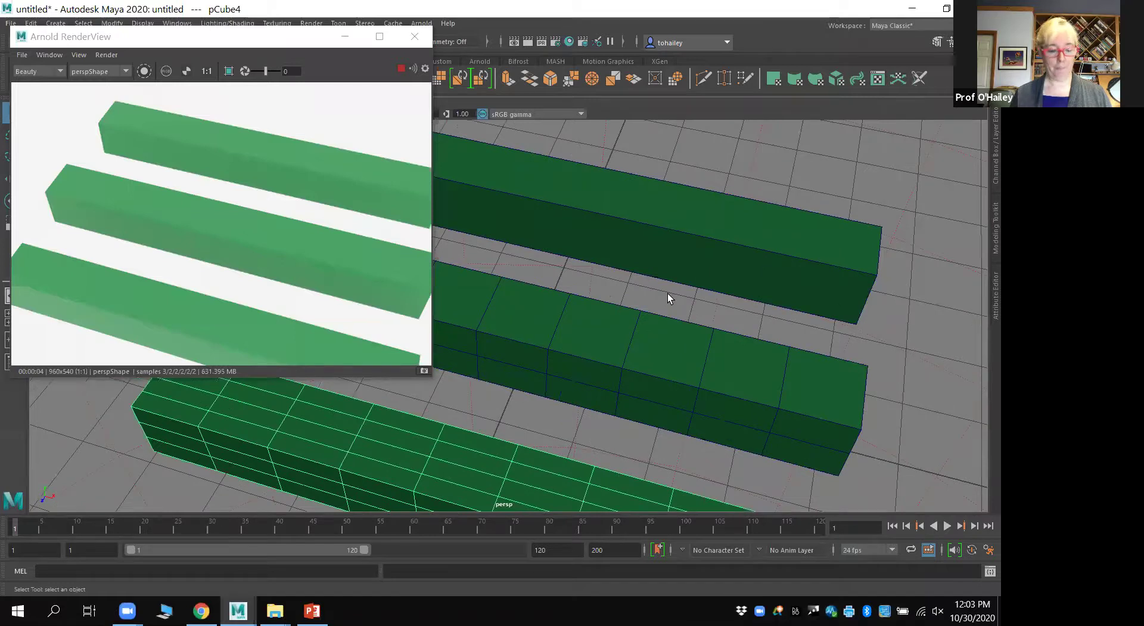
{"action": "scroll", "coordinate": [671, 288], "scroll_direction": "down", "scroll_amount": 2}
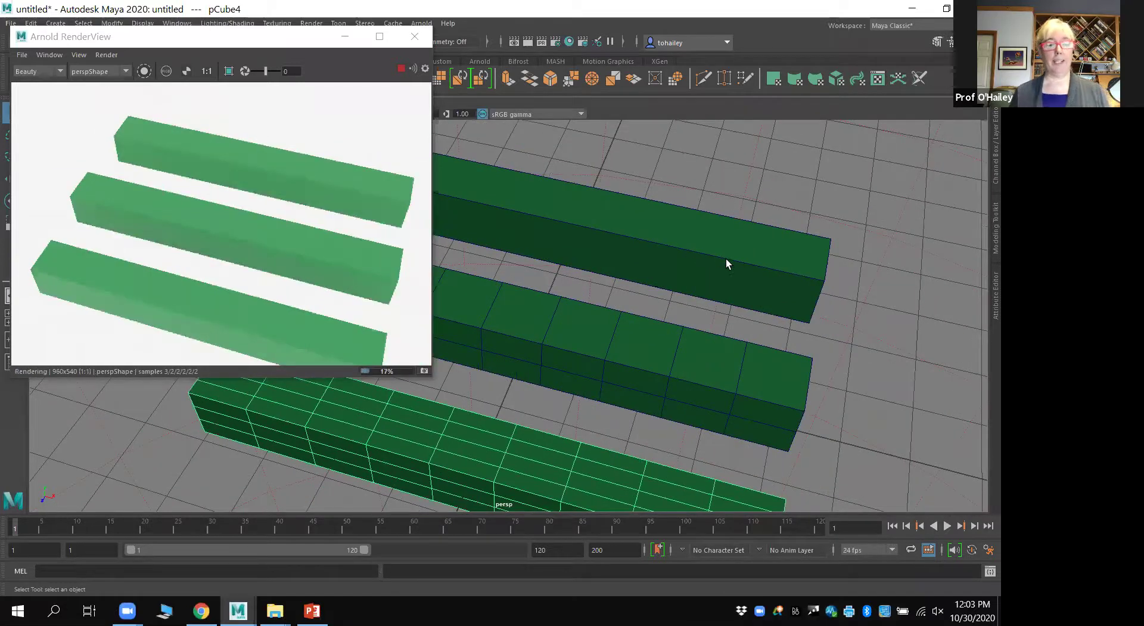
{"action": "left_click", "coordinate": [725, 260]}
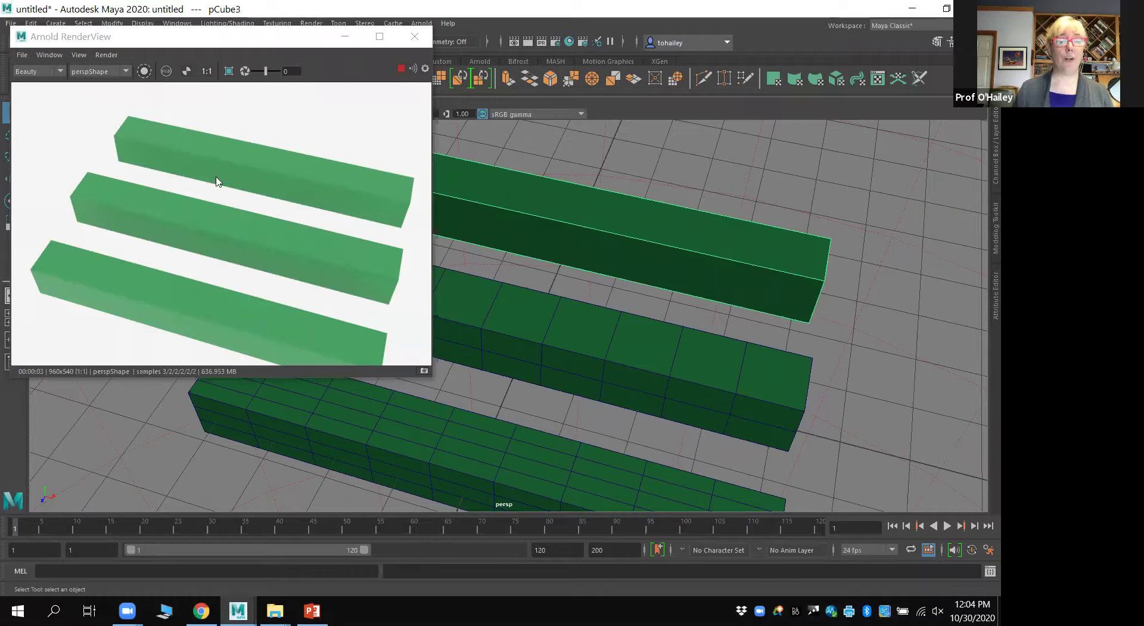
Step: Close the Arnold render window and start a new scene without saving the changes
{"action": "left_click", "coordinate": [414, 38]}
{"action": "left_click", "coordinate": [491, 279]}
{"action": "key", "text": "ctrl+n"}
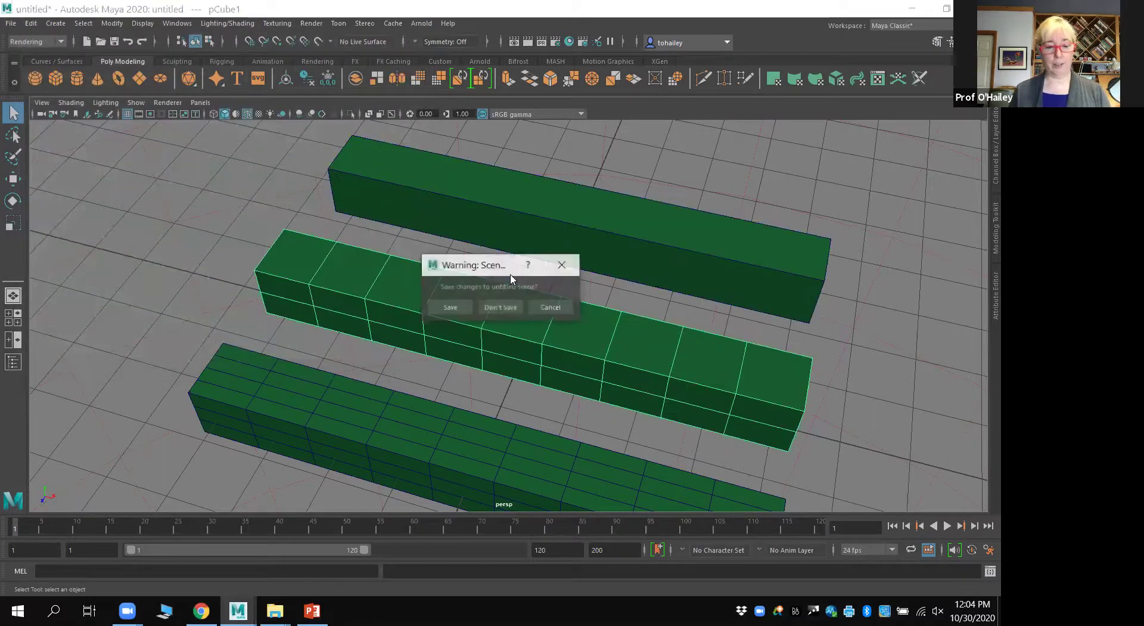
{"action": "left_click", "coordinate": [504, 307]}
Step: Bring shopSigns.ma from the project's assets folder into the empty scene and continue past the student version notice
{"action": "key", "text": "alt+Tab"}
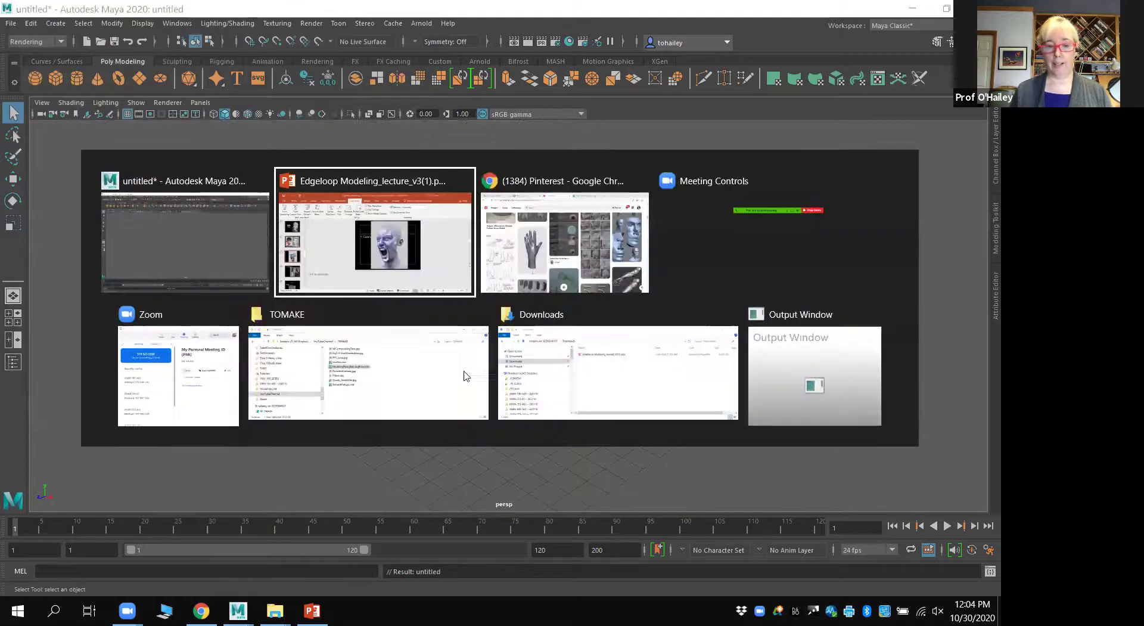
{"action": "left_click", "coordinate": [370, 405]}
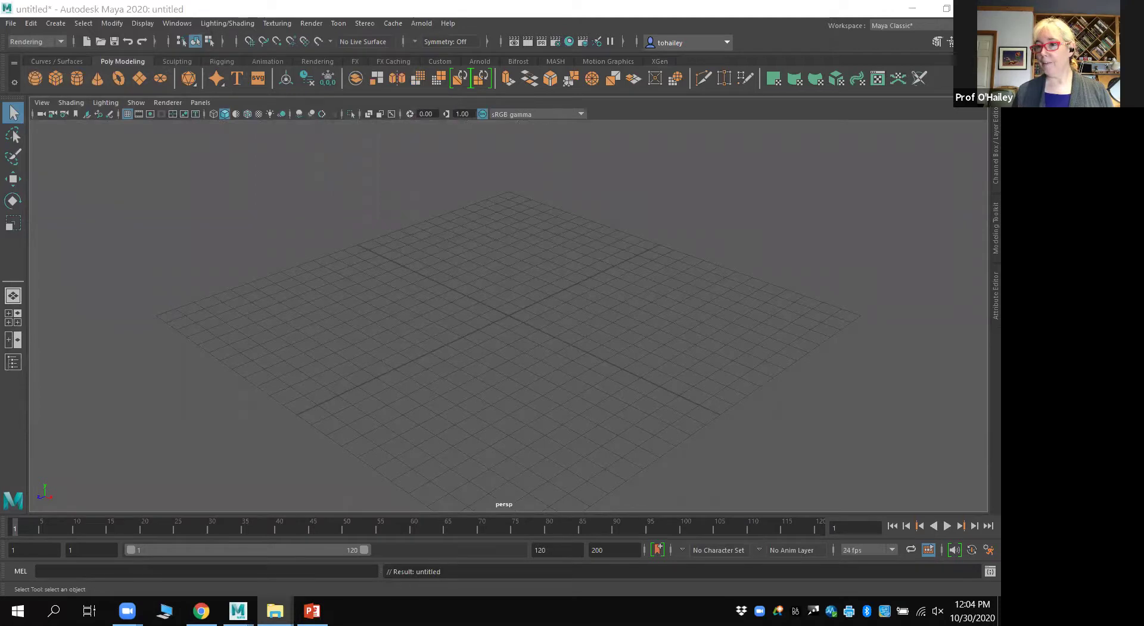
{"action": "key", "text": "alt+Tab"}
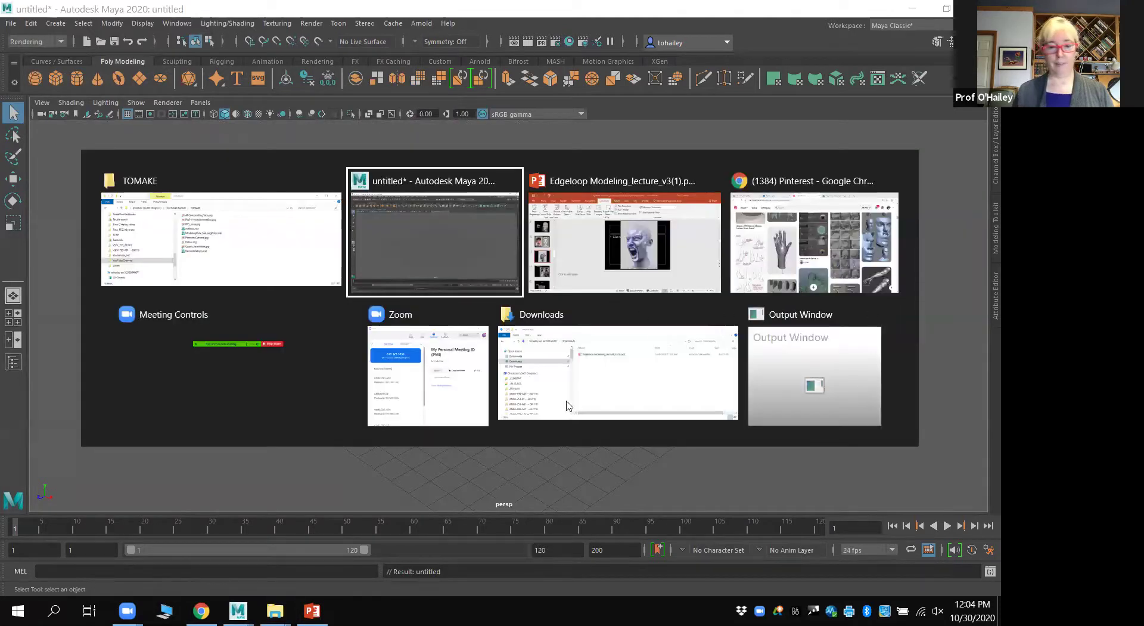
{"action": "left_click", "coordinate": [608, 381]}
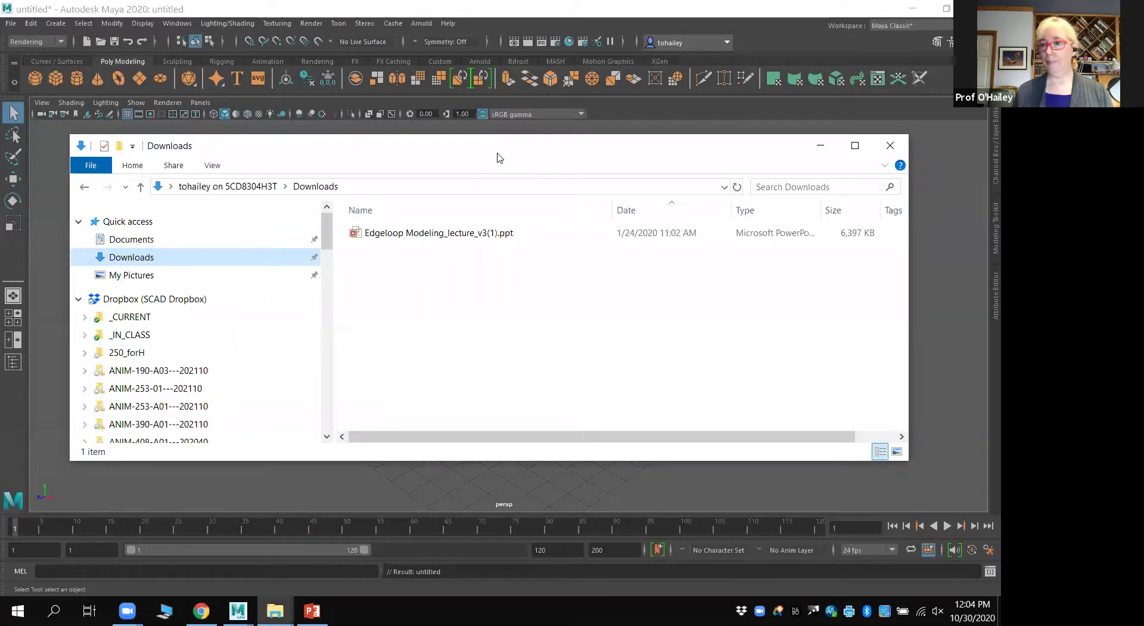
{"action": "left_click_drag", "start_coordinate": [497, 154], "coordinate": [1001, 154]}
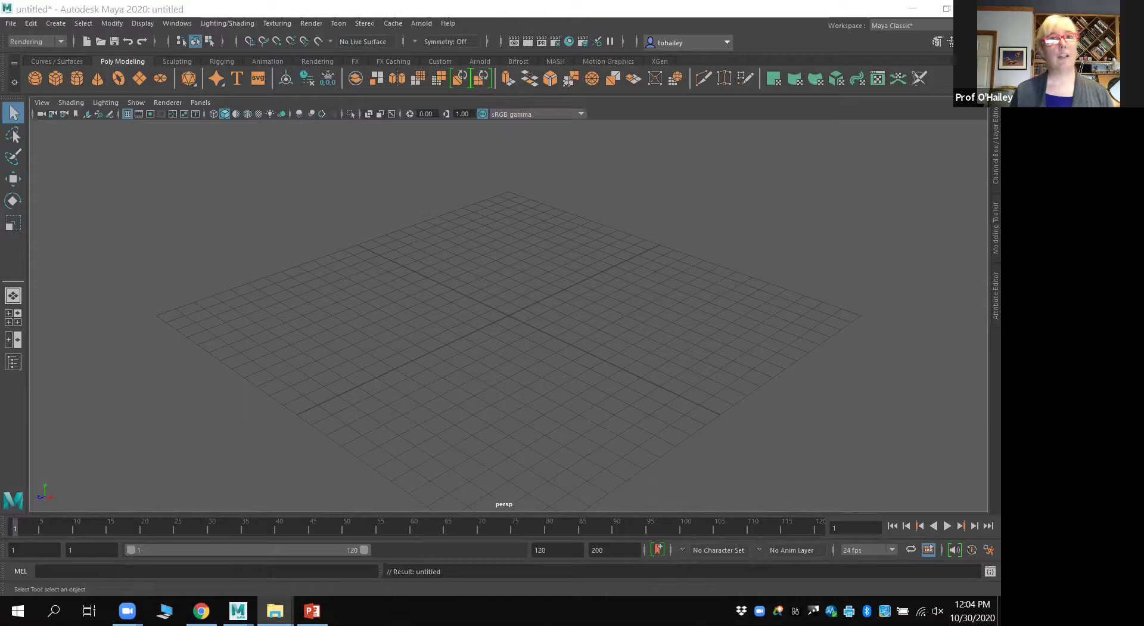
{"action": "key", "text": "alt+Tab"}
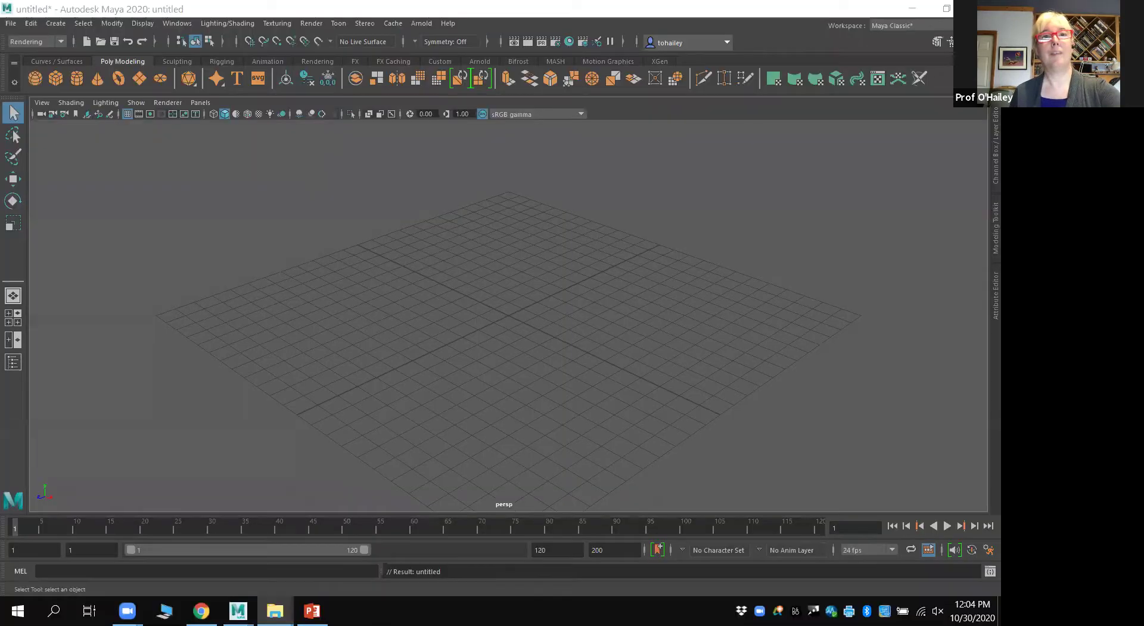
{"action": "left_click_drag", "start_coordinate": [206, 434], "coordinate": [298, 311]}
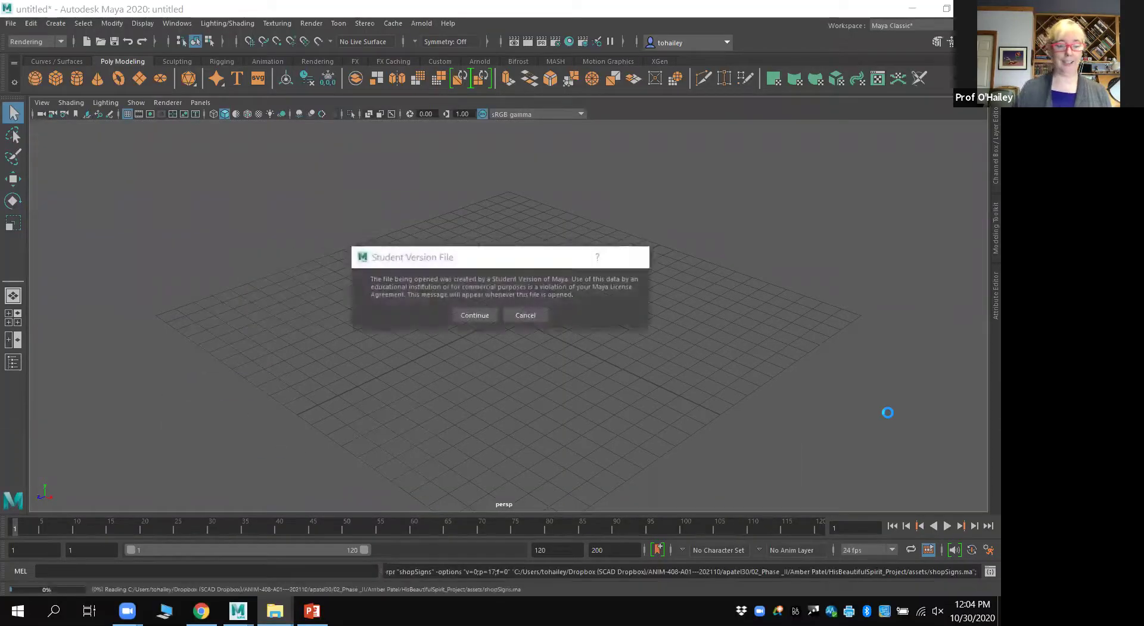
{"action": "left_click", "coordinate": [480, 316]}
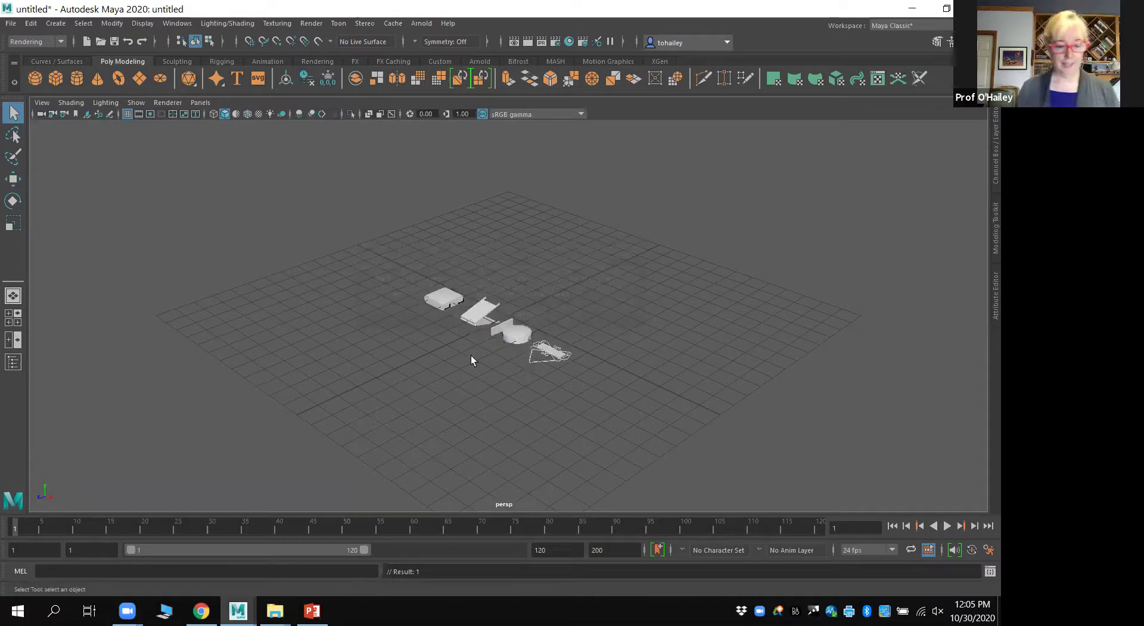
Step: Frame the square shop sign and turn on Wireframe on Shaded to inspect the topology of the signs
{"action": "mouse_move", "coordinate": [436, 358]}
{"action": "left_mouse_down", "text": "alt"}
{"action": "mouse_move", "coordinate": [503, 401]}
{"action": "mouse_move", "coordinate": [486, 376]}
{"action": "mouse_move", "coordinate": [500, 350]}
{"action": "mouse_move", "coordinate": [505, 387]}
{"action": "mouse_move", "coordinate": [500, 365]}
{"action": "left_mouse_up", "text": "alt"}
{"action": "left_click", "coordinate": [441, 341]}
{"action": "key", "text": "f"}
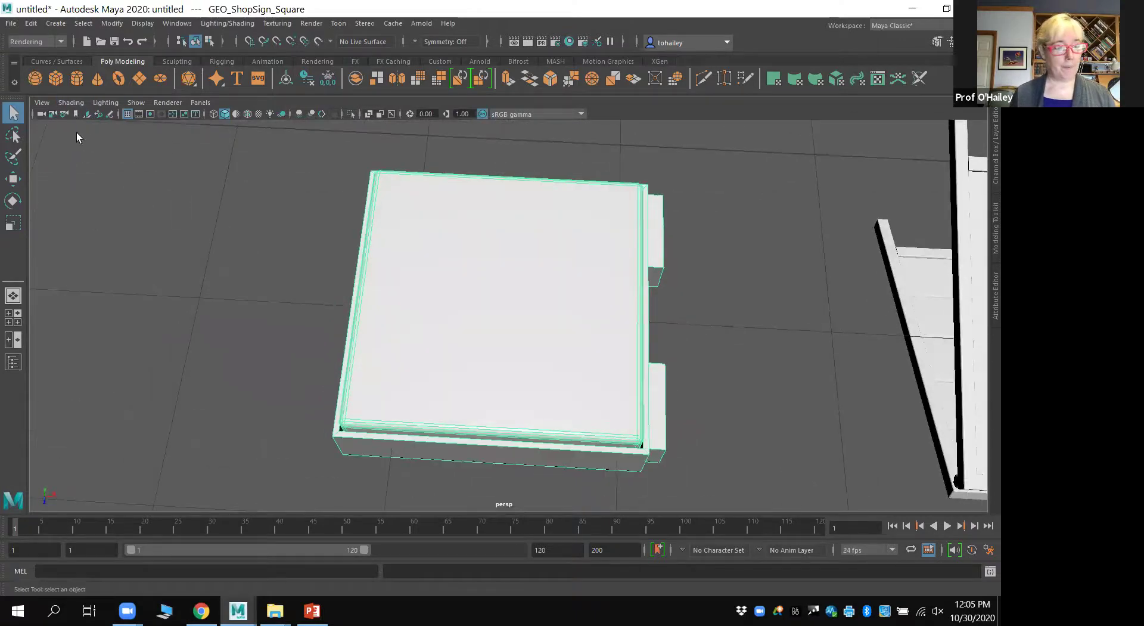
{"action": "left_click", "coordinate": [72, 103]}
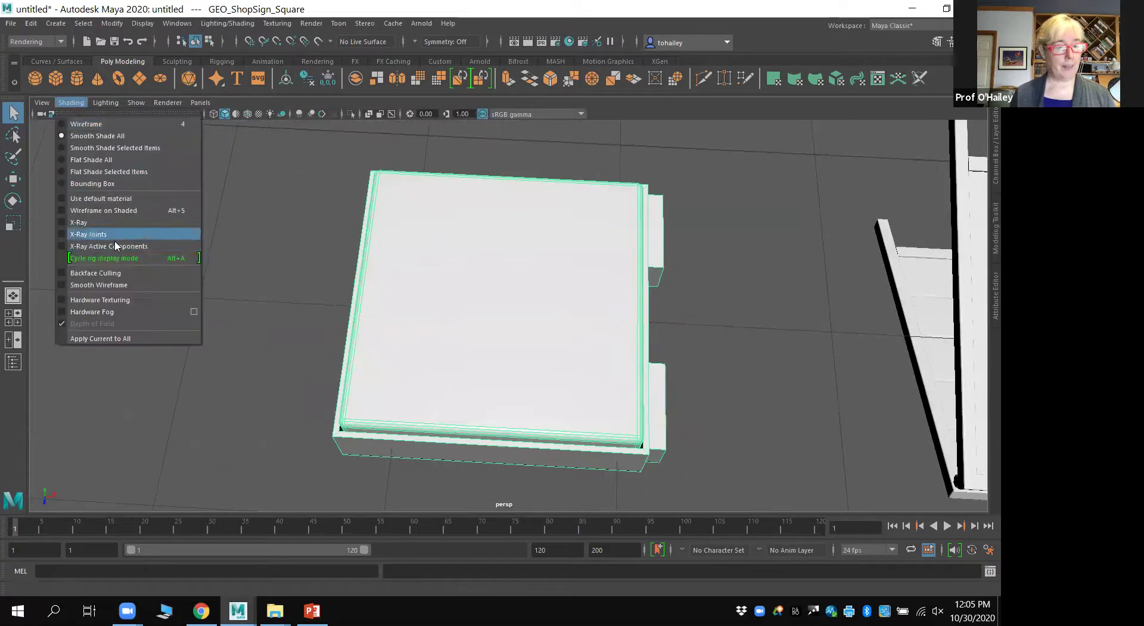
{"action": "left_click", "coordinate": [105, 210]}
{"action": "left_click", "coordinate": [665, 355]}
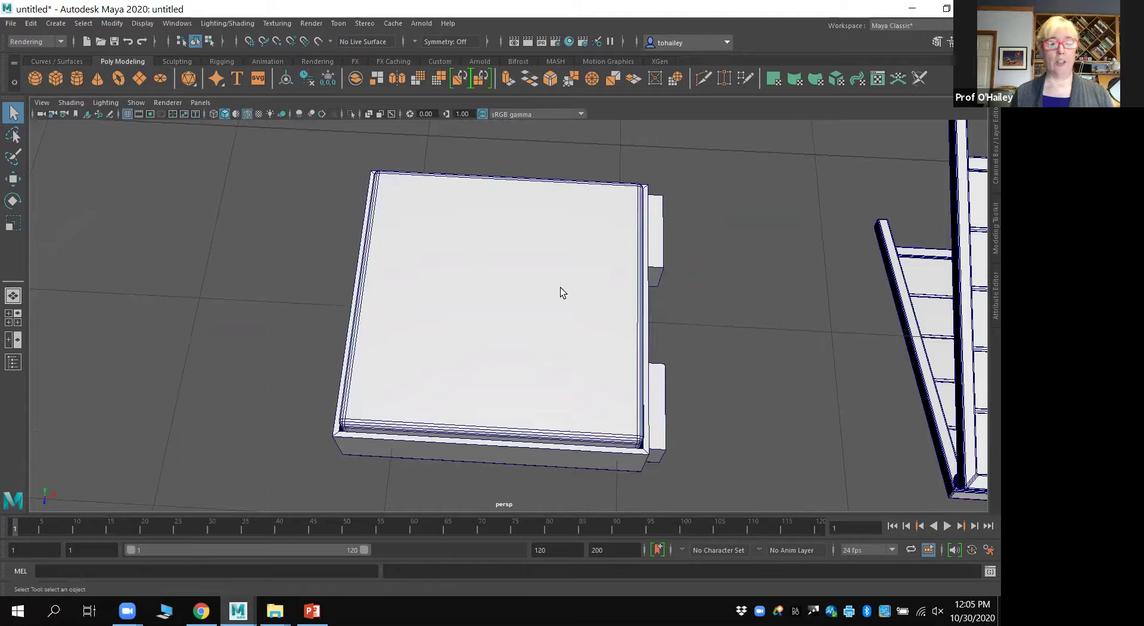
{"action": "left_click_drag", "start_coordinate": [518, 332], "coordinate": [529, 306], "text": "alt"}
{"action": "middle_click_drag", "start_coordinate": [530, 306], "coordinate": [601, 265], "text": "alt"}
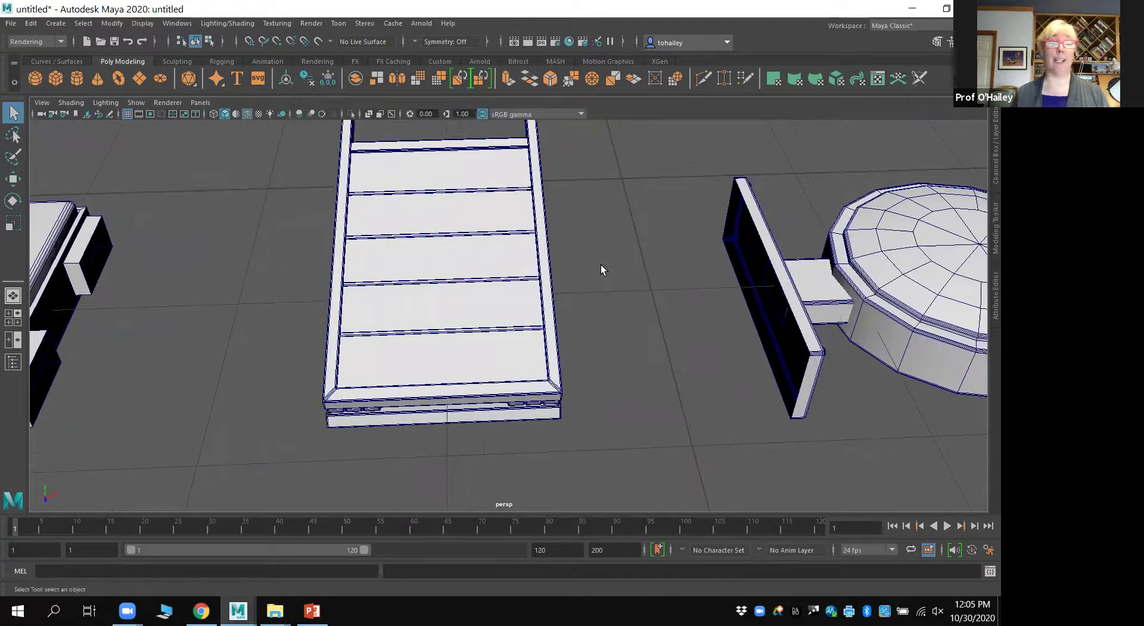
Step: Examine the topology of the slatted, round and hanging shop signs, selecting the hanging sign to inspect its wireframe
{"action": "middle_click_drag", "start_coordinate": [628, 309], "coordinate": [256, 315], "text": "alt"}
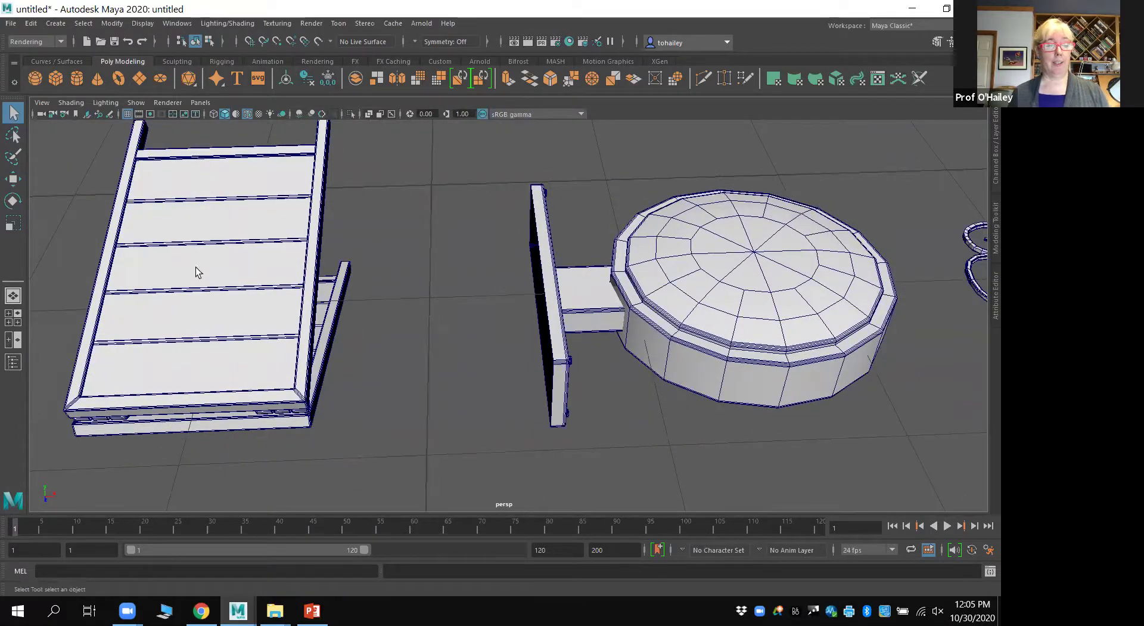
{"action": "left_click_drag", "start_coordinate": [763, 358], "coordinate": [757, 395], "text": "alt"}
{"action": "middle_click_drag", "start_coordinate": [507, 370], "coordinate": [246, 383], "text": "alt"}
{"action": "middle_click_drag", "start_coordinate": [767, 321], "coordinate": [714, 321], "text": "alt"}
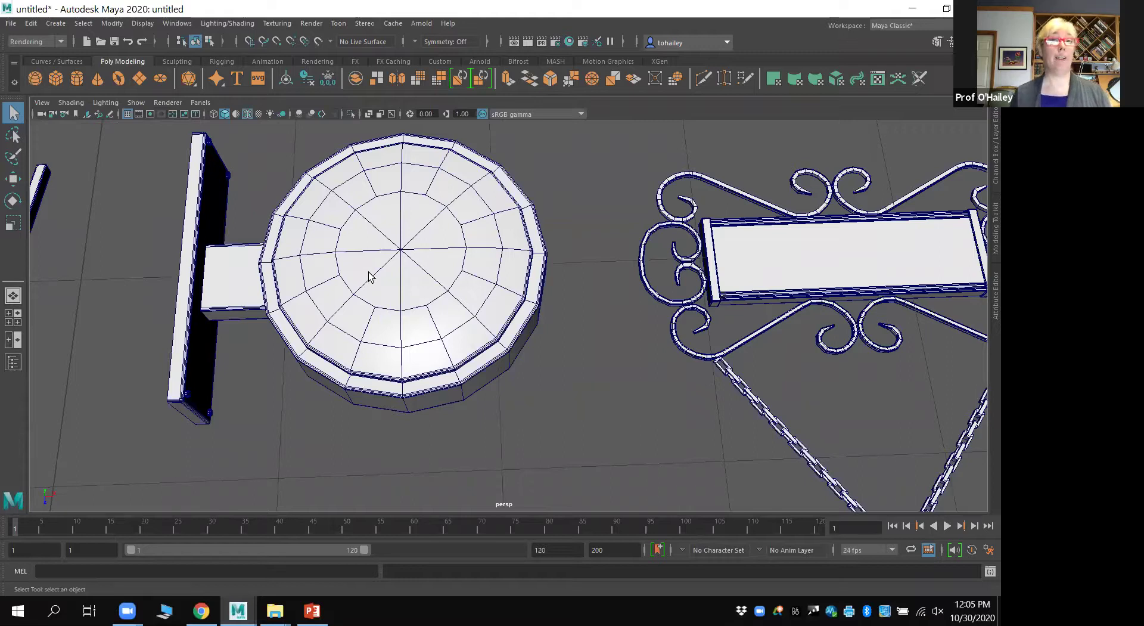
{"action": "middle_click_drag", "start_coordinate": [465, 263], "coordinate": [329, 264], "text": "alt"}
{"action": "middle_click_drag", "start_coordinate": [646, 250], "coordinate": [429, 253], "text": "alt"}
{"action": "left_click", "coordinate": [507, 307]}
{"action": "middle_click_drag", "start_coordinate": [486, 283], "coordinate": [646, 285], "text": "alt"}
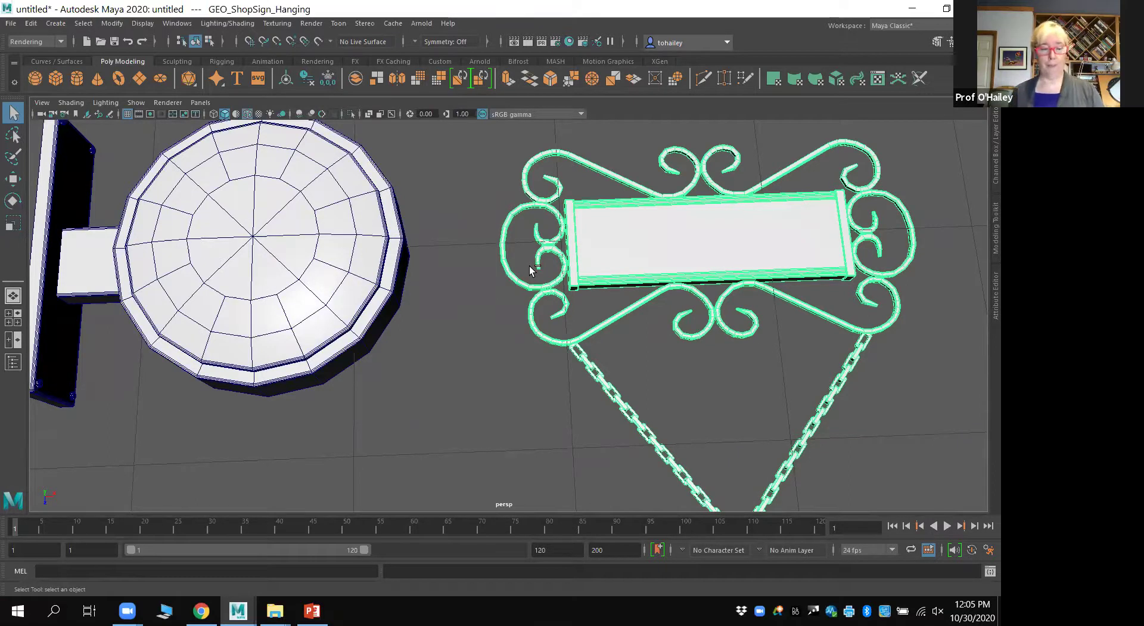
Step: Start a new scene without saving the changes and bring RemeshRetopo.mb into it from the project folder
{"action": "key", "text": "ctrl+n"}
{"action": "left_click", "coordinate": [506, 307]}
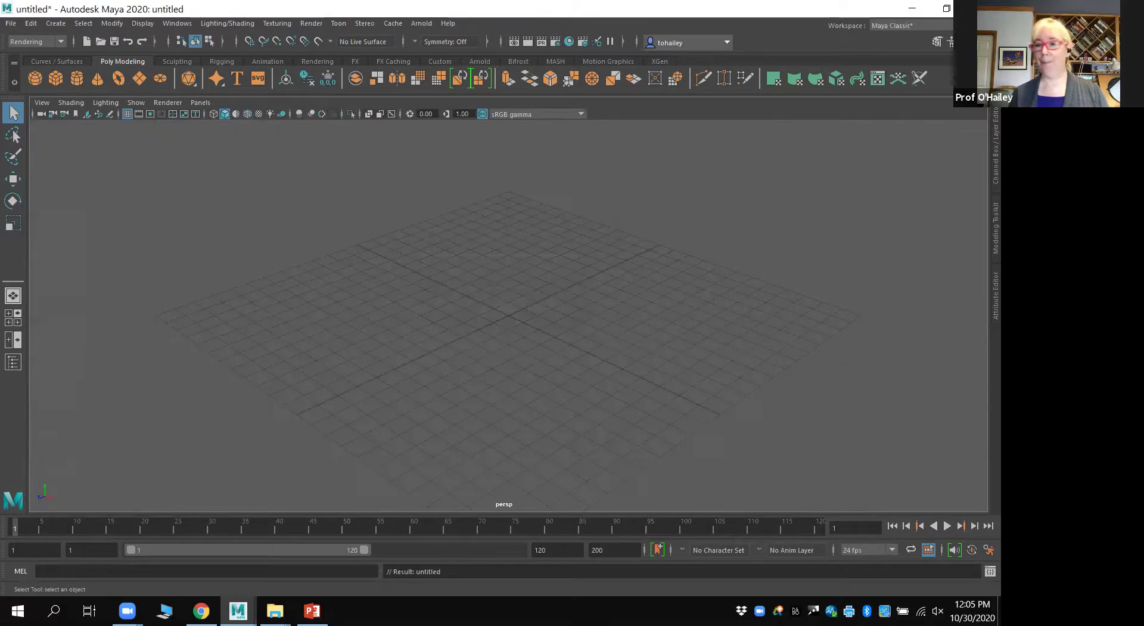
{"action": "left_click", "coordinate": [275, 610]}
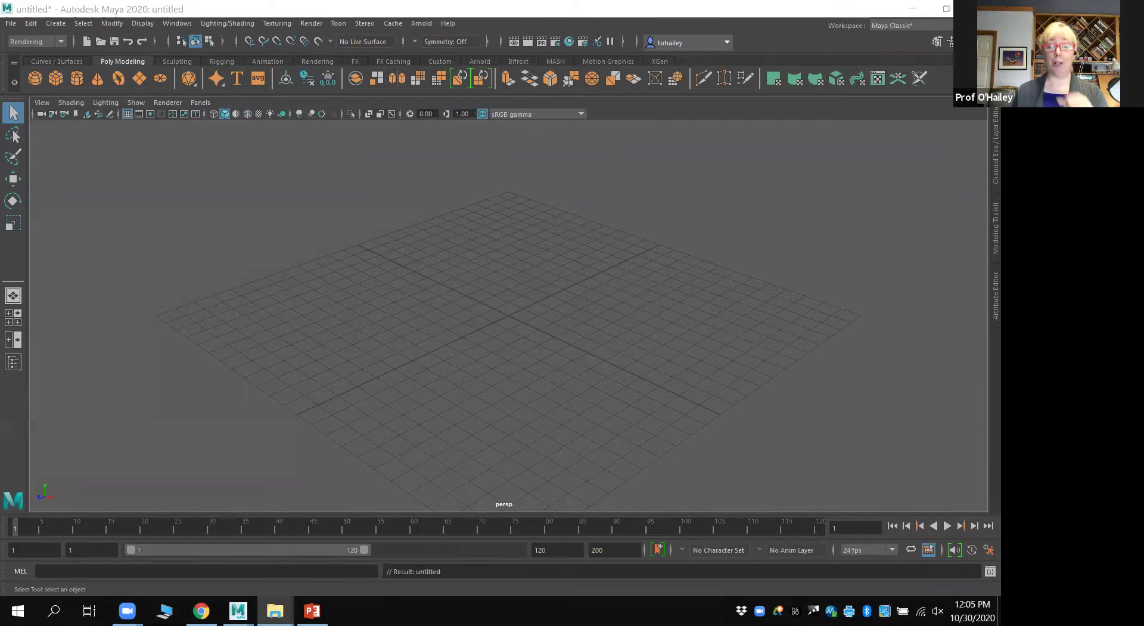
{"action": "left_click_drag", "start_coordinate": [795, 271], "coordinate": [538, 290]}
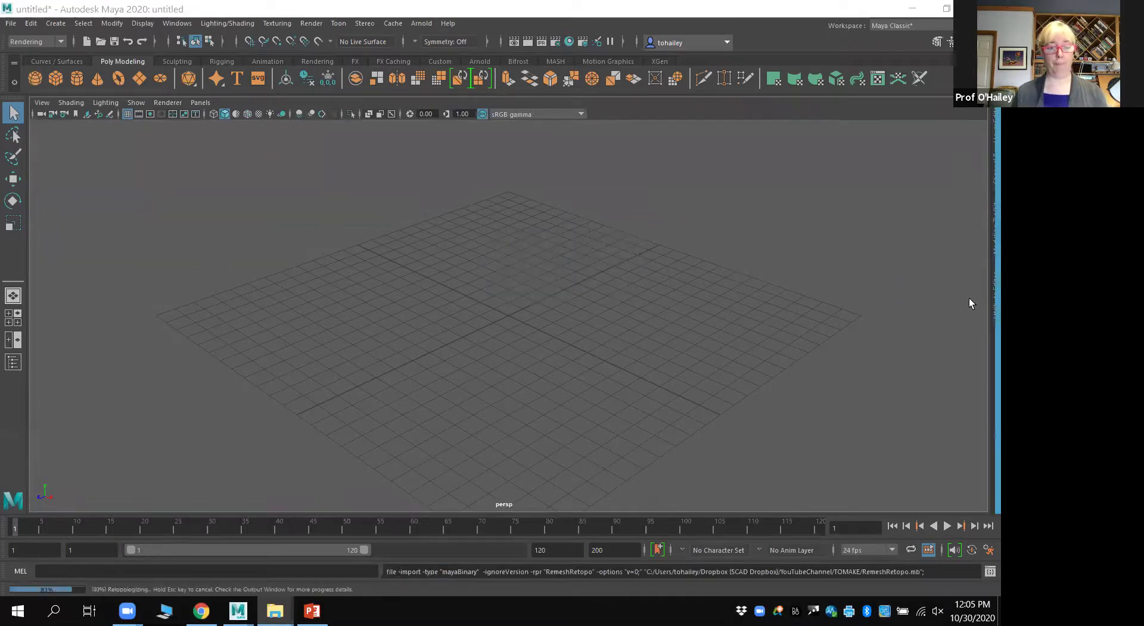
{"action": "left_click", "coordinate": [502, 304]}
Step: Frame the four imported cubes and select them one after another to compare their wireframes
{"action": "left_click_drag", "start_coordinate": [475, 358], "coordinate": [684, 263], "text": "alt"}
{"action": "middle_click_drag", "start_coordinate": [684, 263], "coordinate": [640, 263], "text": "alt"}
{"action": "scroll", "coordinate": [571, 315], "scroll_direction": "up", "scroll_amount": 3}
{"action": "left_click_drag", "start_coordinate": [640, 263], "coordinate": [586, 326], "text": "alt"}
{"action": "left_click", "coordinate": [586, 325]}
{"action": "left_click_drag", "start_coordinate": [647, 369], "coordinate": [593, 326], "text": "alt"}
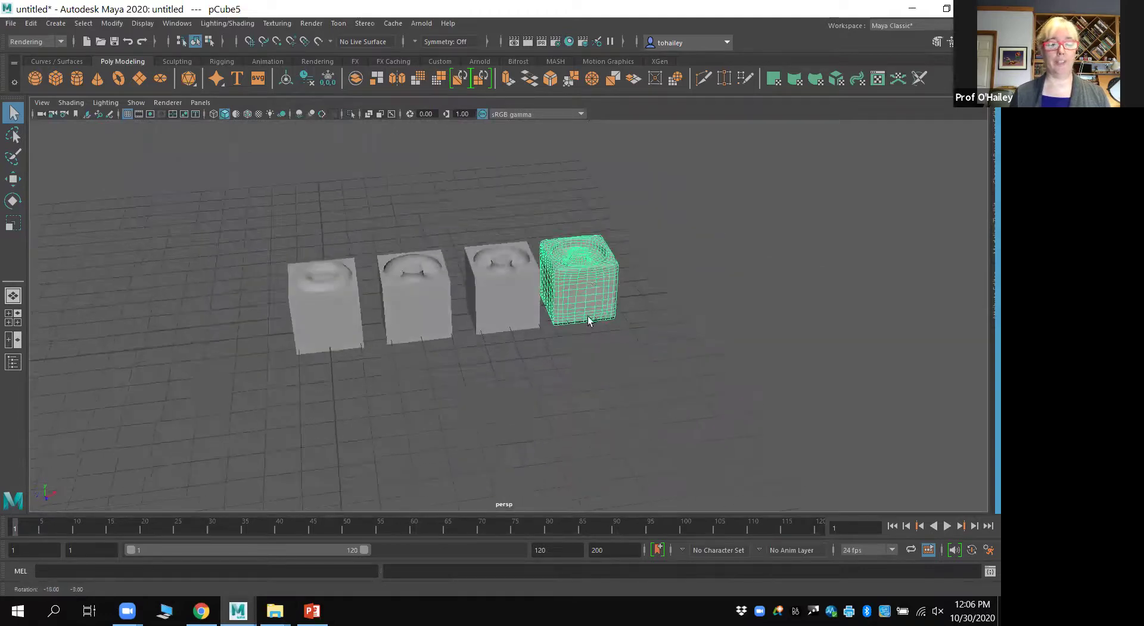
{"action": "left_click_drag", "start_coordinate": [551, 280], "coordinate": [514, 295], "text": "alt"}
{"action": "left_click", "coordinate": [514, 294]}
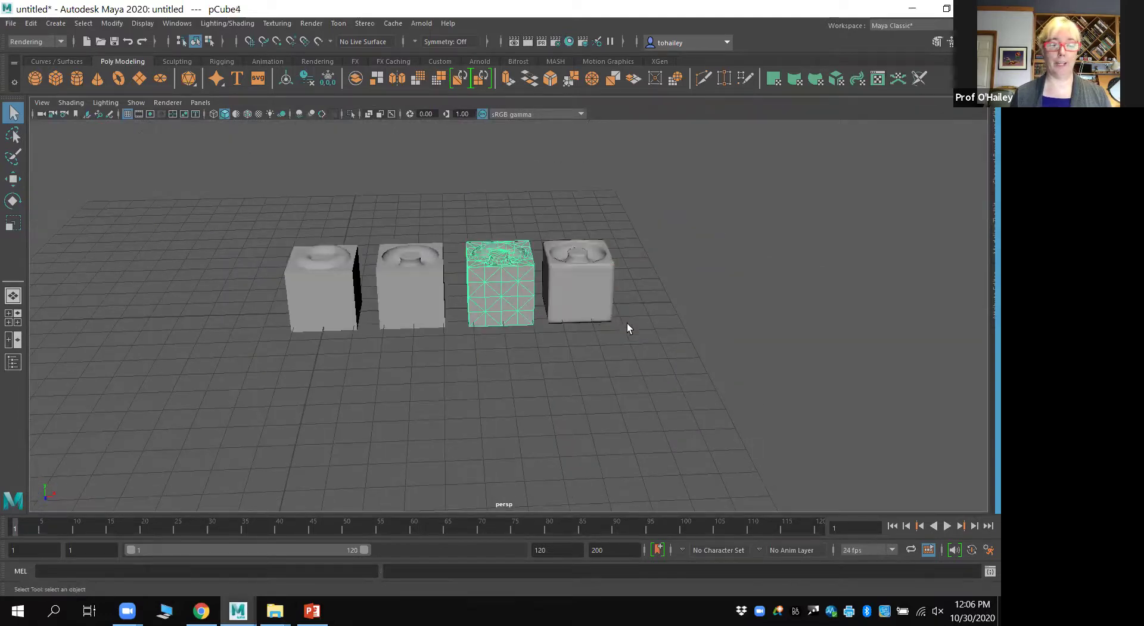
{"action": "left_click_drag", "start_coordinate": [627, 322], "coordinate": [601, 344], "text": "alt"}
{"action": "left_click", "coordinate": [413, 297]}
{"action": "left_click", "coordinate": [330, 295]}
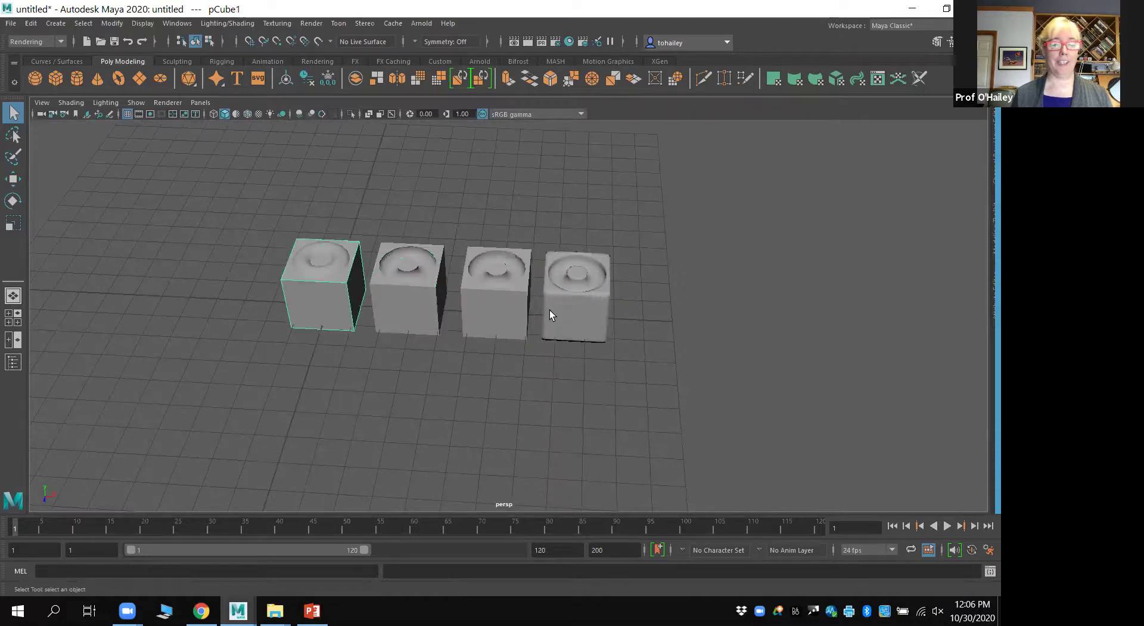
{"action": "left_click", "coordinate": [550, 309]}
{"action": "left_click", "coordinate": [989, 572]}
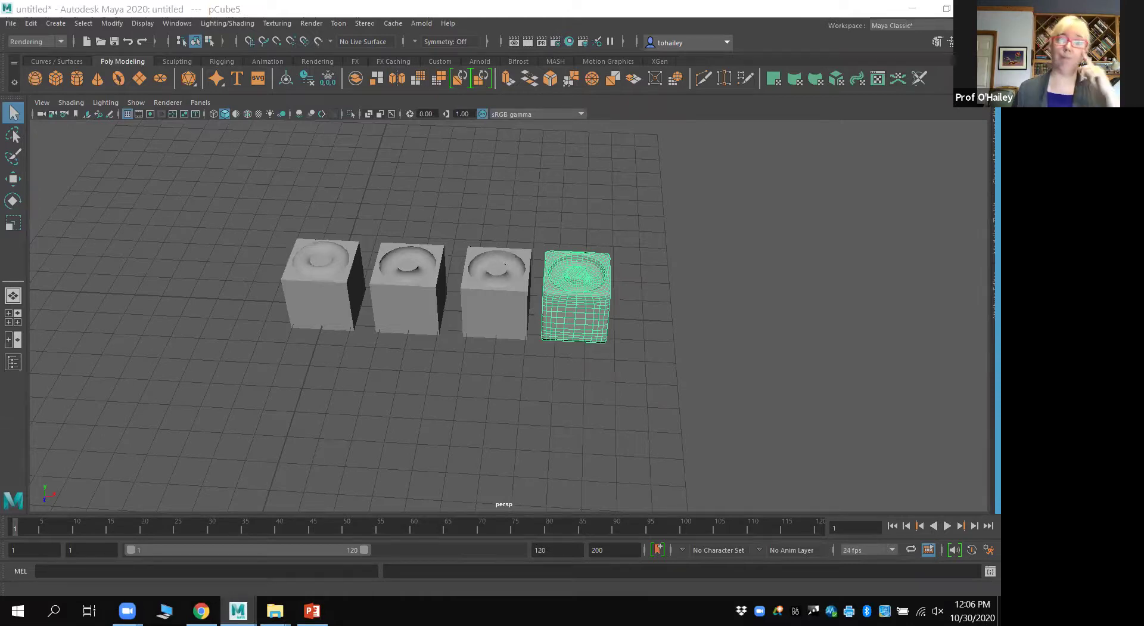
Step: Select the torus and add the first cube to the selection, and switch to the Modeling menu set
{"action": "left_click", "coordinate": [315, 299]}
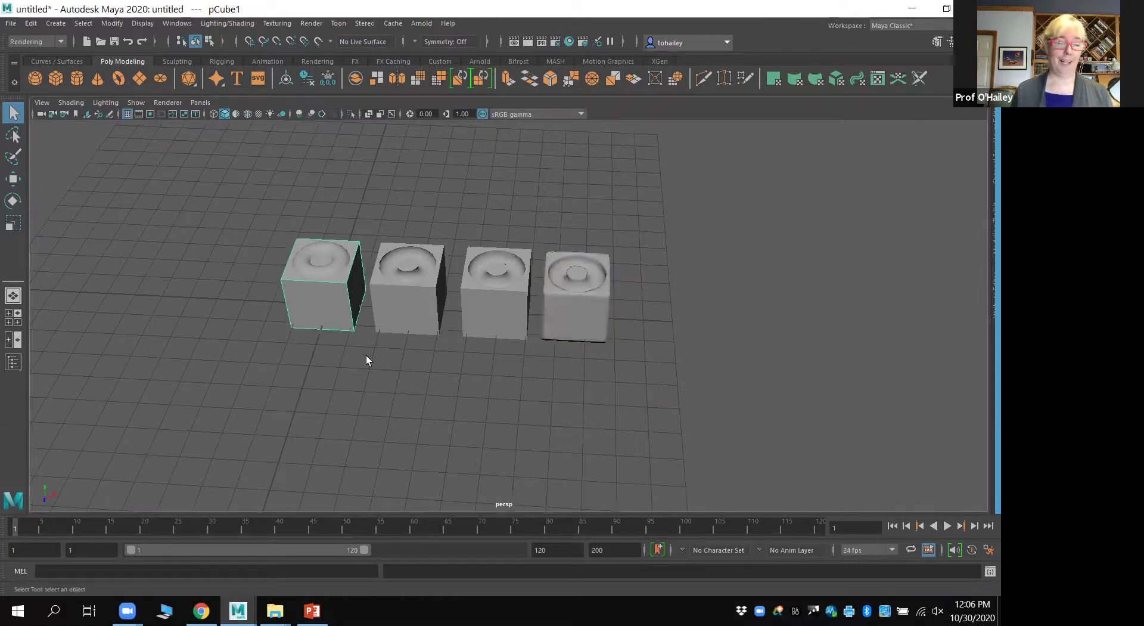
{"action": "scroll", "coordinate": [366, 357], "scroll_direction": "up", "scroll_amount": 3}
{"action": "middle_click_drag", "start_coordinate": [366, 356], "coordinate": [482, 391], "text": "alt"}
{"action": "scroll", "coordinate": [484, 393], "scroll_direction": "down", "scroll_amount": 3}
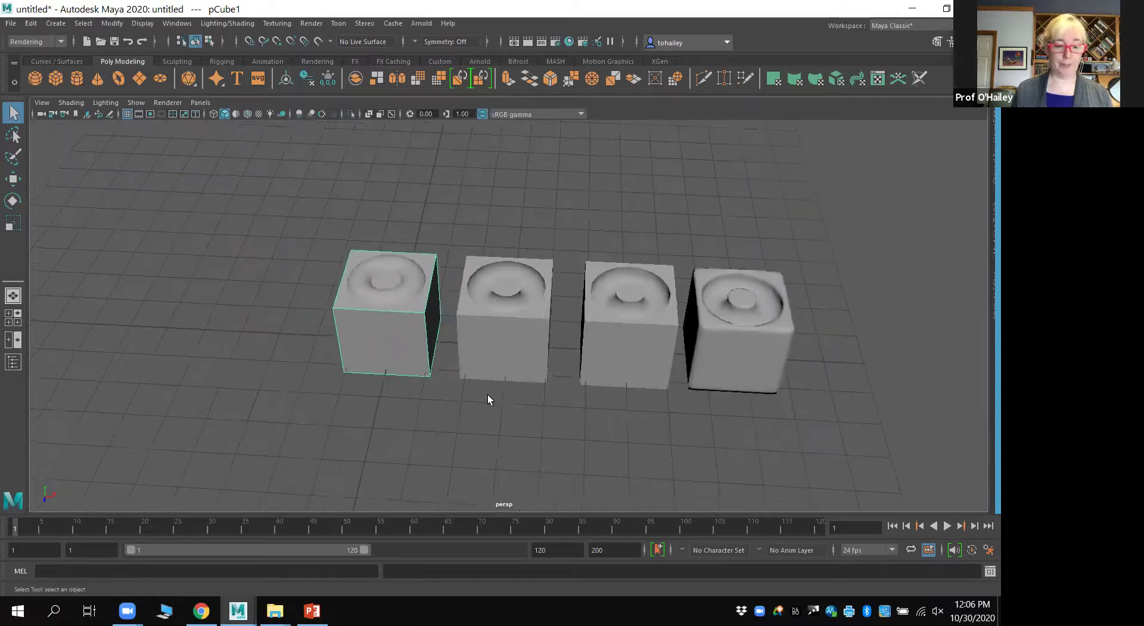
{"action": "scroll", "coordinate": [439, 391], "scroll_direction": "up", "scroll_amount": 4}
{"action": "left_click_drag", "start_coordinate": [439, 391], "coordinate": [413, 388], "text": "alt"}
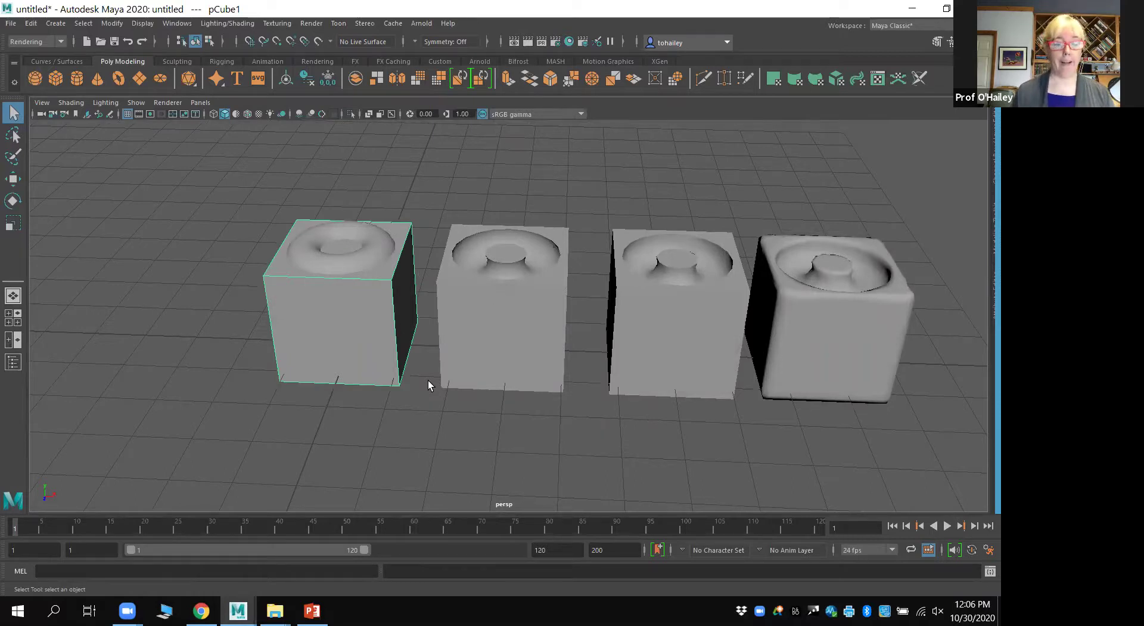
{"action": "left_click", "coordinate": [425, 256]}
{"action": "left_click", "coordinate": [352, 259]}
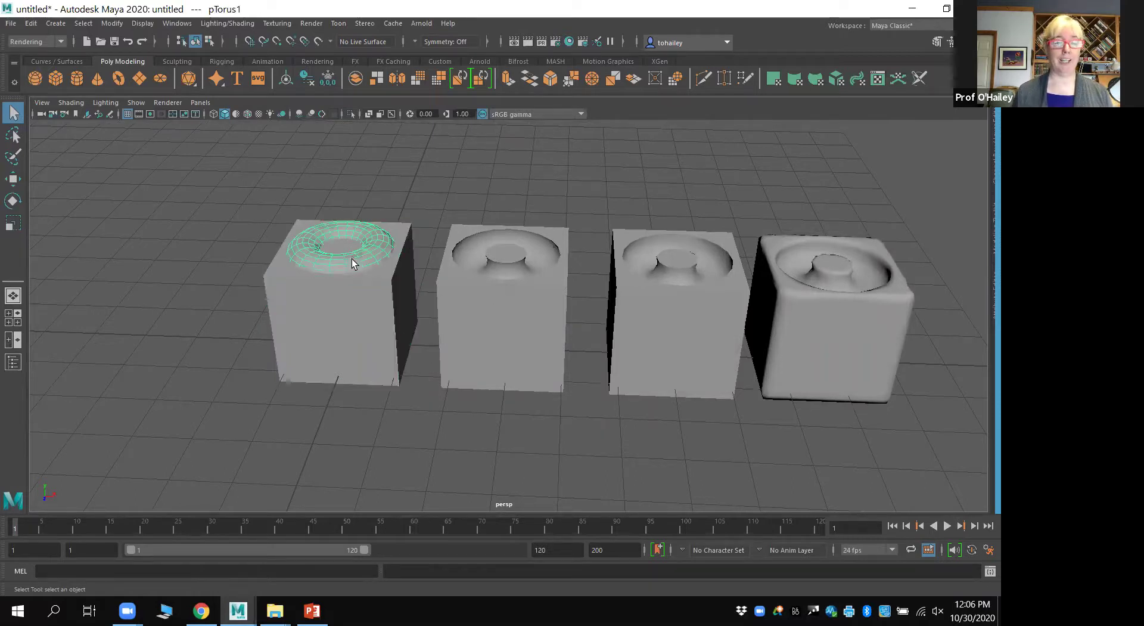
{"action": "left_click", "coordinate": [374, 319], "text": "shift"}
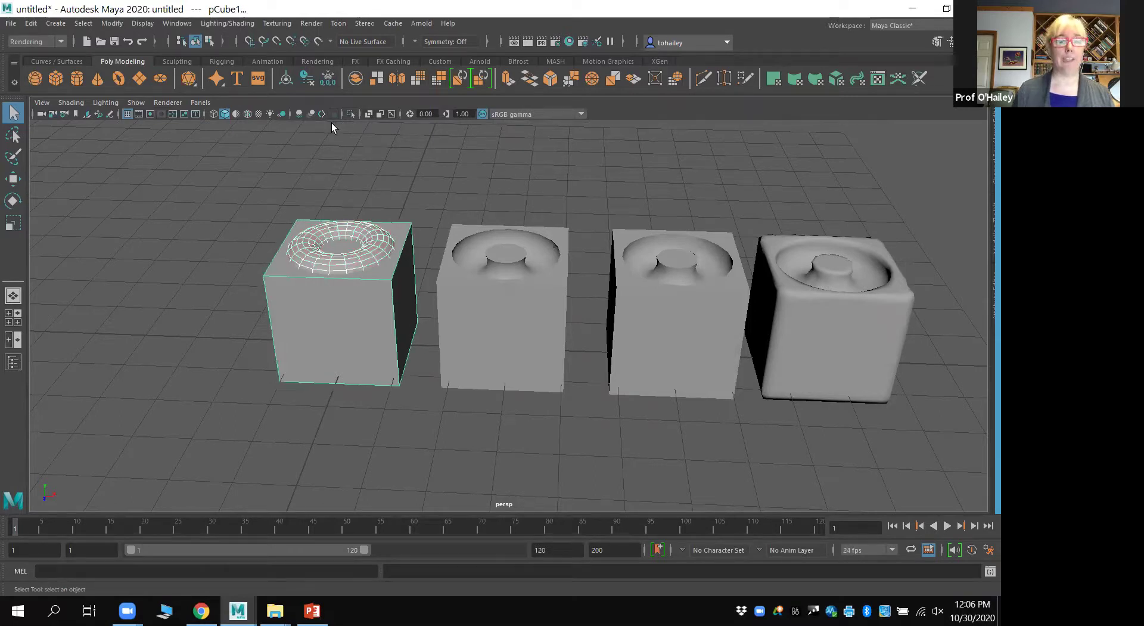
{"action": "left_click", "coordinate": [47, 41]}
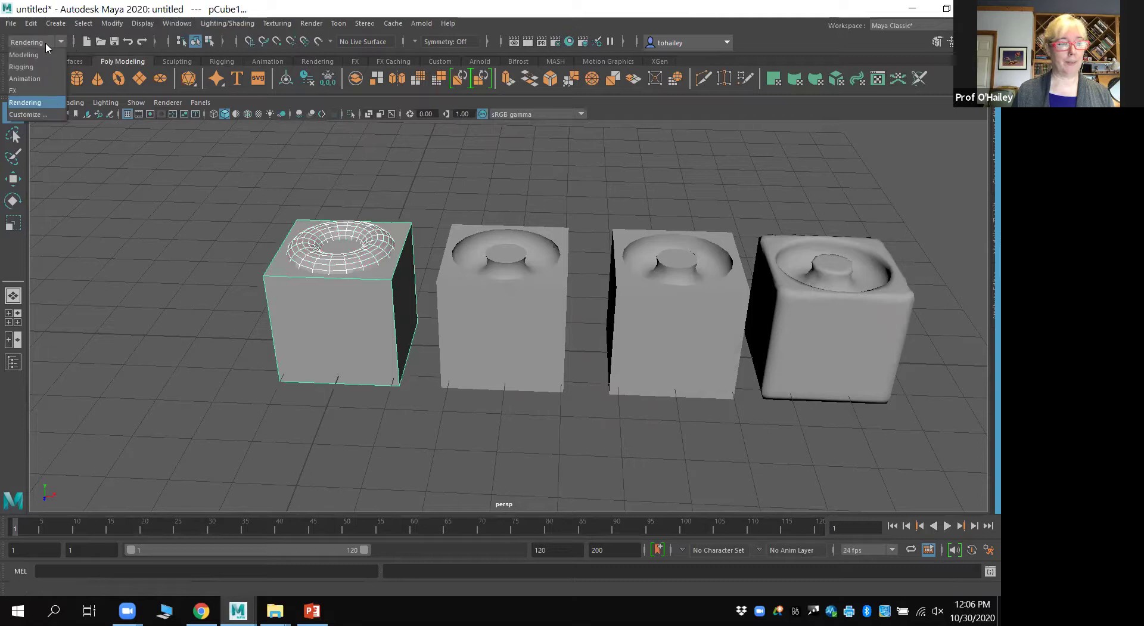
{"action": "left_click", "coordinate": [40, 55]}
Step: Try a Boolean Difference with the torus selected before the cube, and undo it
{"action": "left_click", "coordinate": [214, 25]}
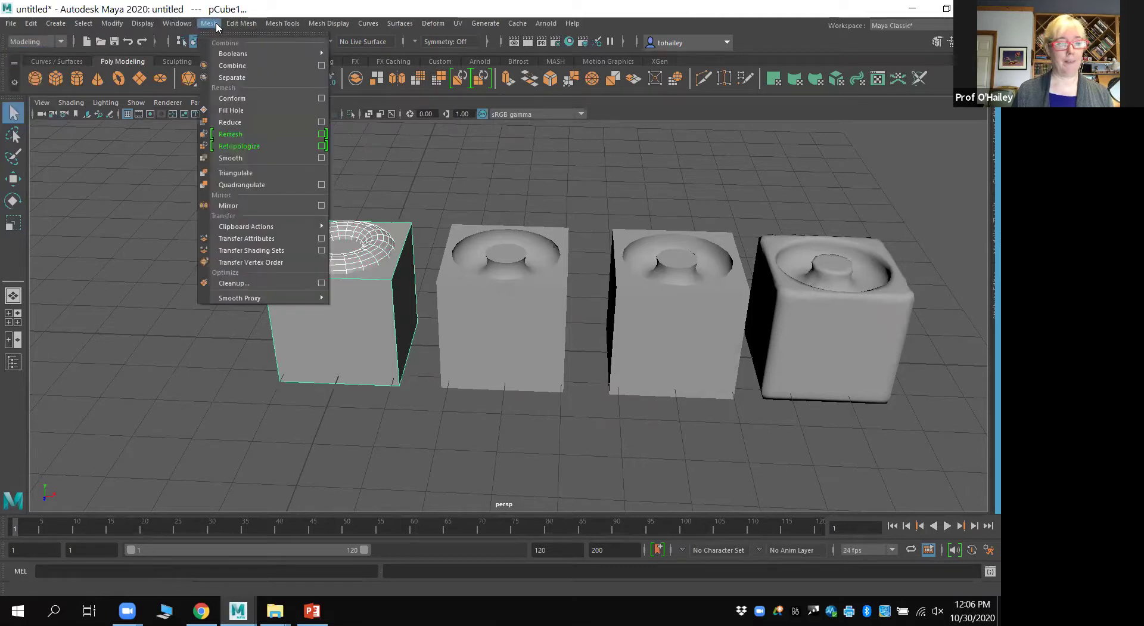
{"action": "mouse_move", "coordinate": [215, 58]}
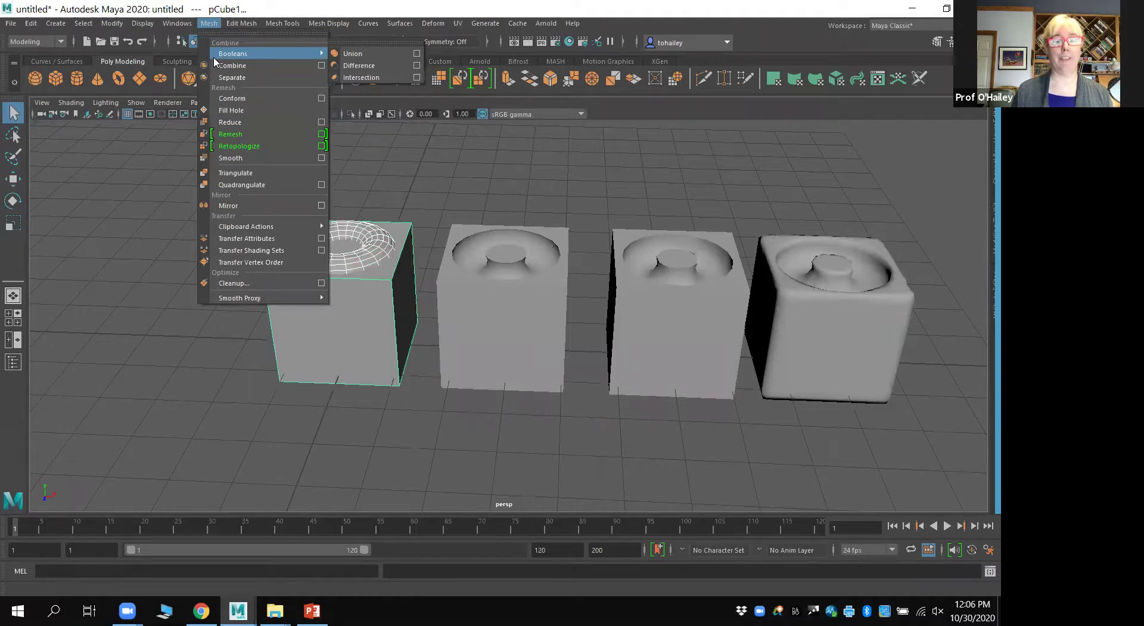
{"action": "left_click", "coordinate": [359, 67]}
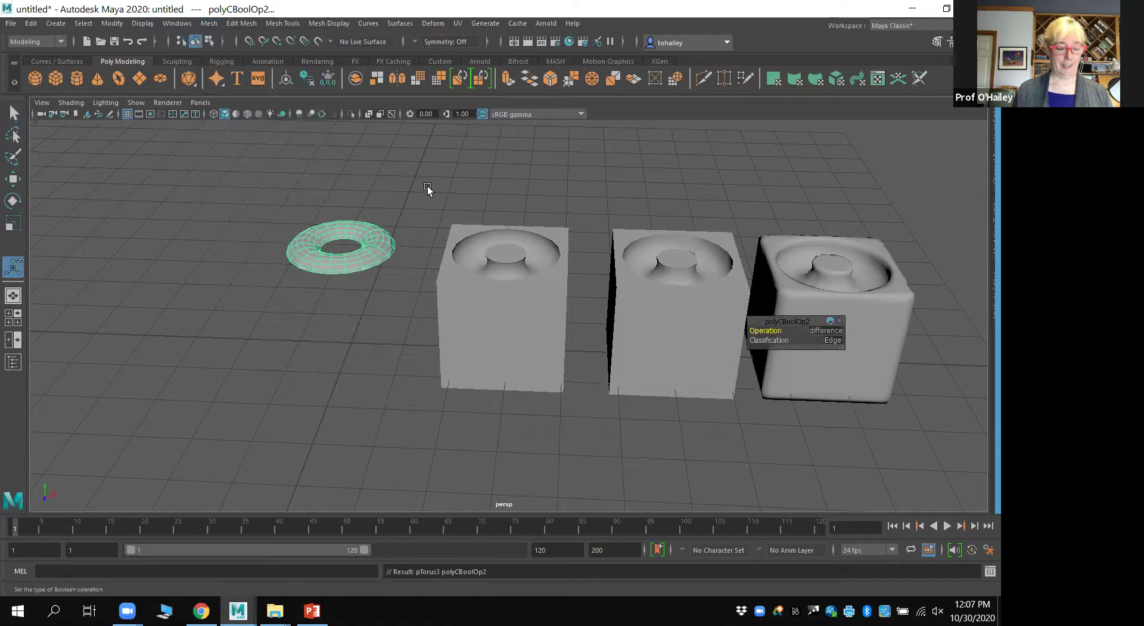
{"action": "left_click_drag", "start_coordinate": [409, 193], "coordinate": [406, 247], "text": "alt"}
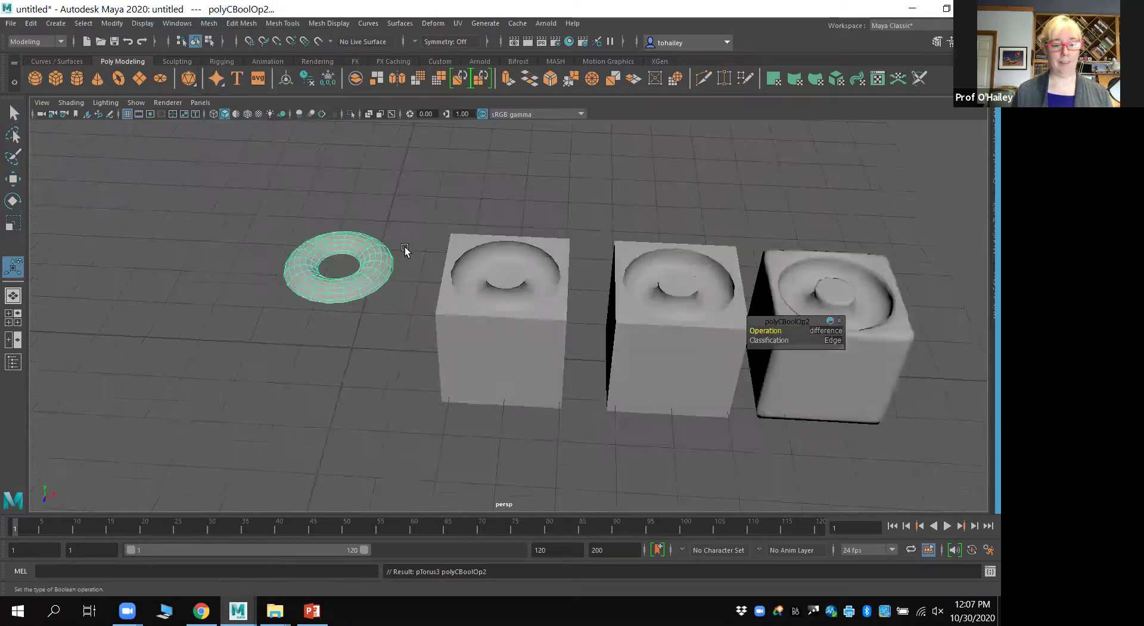
{"action": "key", "text": "ctrl+z"}
Step: Select the first cube and then its torus, apply a Boolean Difference, and undo the operation
{"action": "left_click", "coordinate": [426, 226]}
{"action": "left_click", "coordinate": [391, 318]}
{"action": "left_click", "coordinate": [368, 277], "text": "shift"}
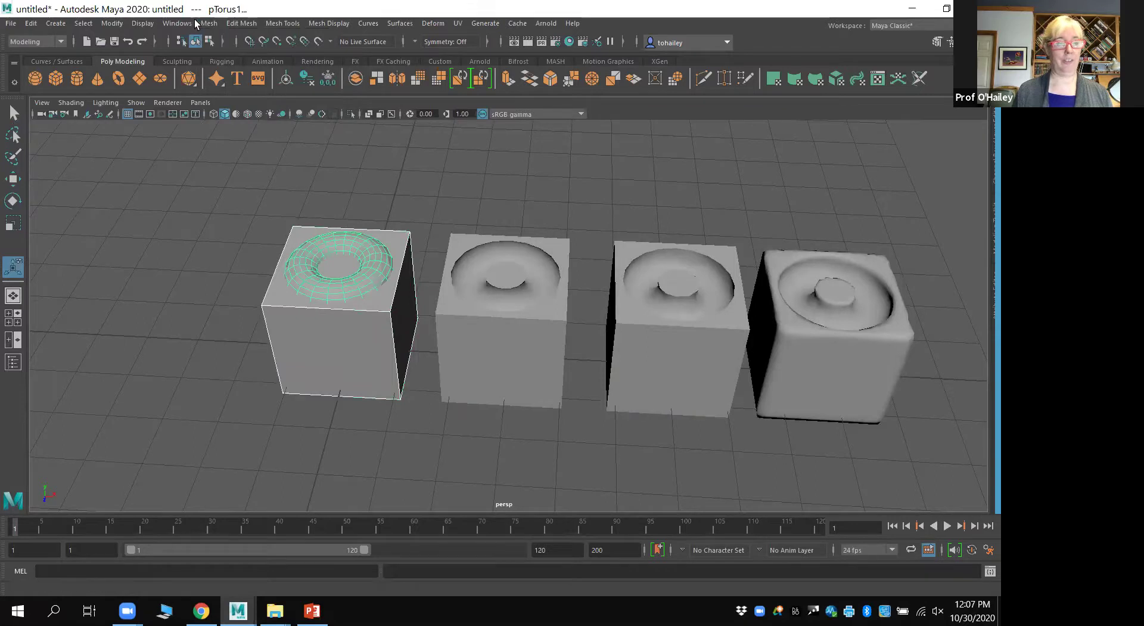
{"action": "left_click", "coordinate": [209, 23]}
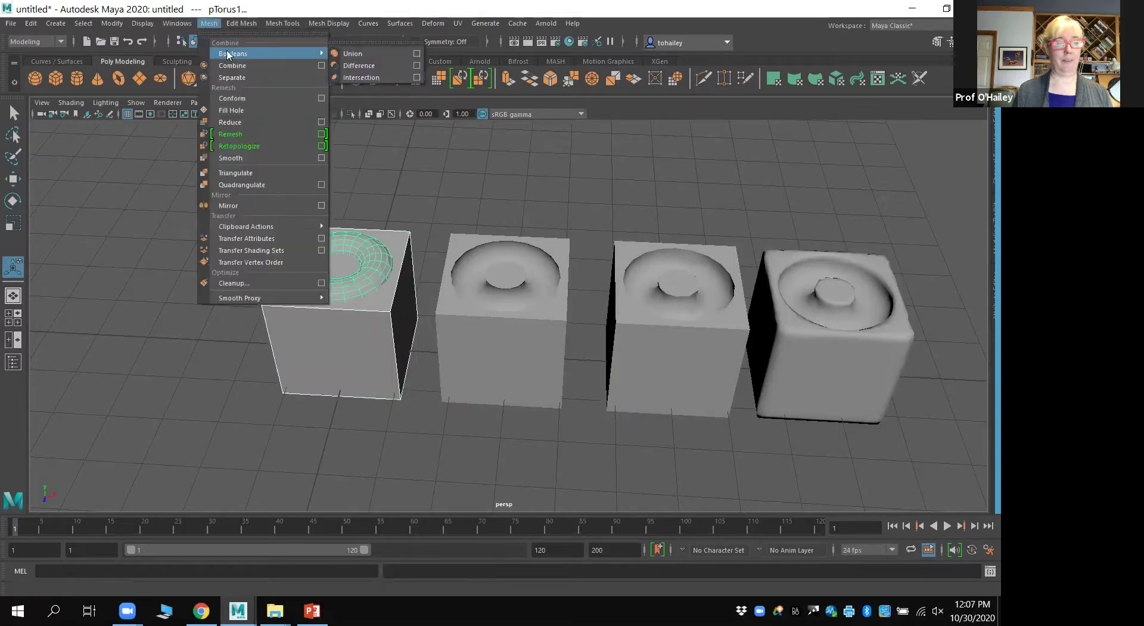
{"action": "left_click", "coordinate": [358, 65]}
{"action": "mouse_move", "coordinate": [413, 185]}
{"action": "left_mouse_down", "text": "alt"}
{"action": "mouse_move", "coordinate": [462, 168]}
{"action": "mouse_move", "coordinate": [421, 173]}
{"action": "mouse_move", "coordinate": [416, 187]}
{"action": "left_mouse_up", "text": "alt"}
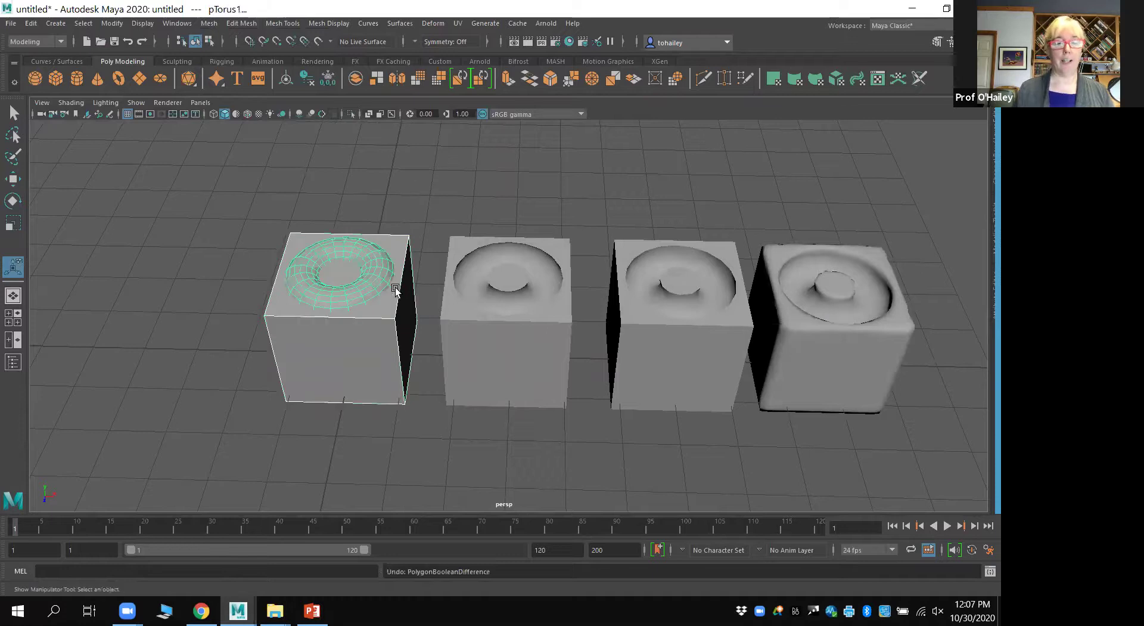
Step: Compare the wireframe of the second cube, cut by a Boolean, with that of the remeshed third cube
{"action": "left_click", "coordinate": [544, 354]}
{"action": "mouse_move", "coordinate": [582, 312]}
{"action": "left_mouse_down", "text": "alt"}
{"action": "mouse_move", "coordinate": [566, 294]}
{"action": "mouse_move", "coordinate": [578, 322]}
{"action": "mouse_move", "coordinate": [557, 301]}
{"action": "mouse_move", "coordinate": [560, 287]}
{"action": "mouse_move", "coordinate": [580, 296]}
{"action": "left_mouse_up", "text": "alt"}
{"action": "scroll", "coordinate": [583, 316], "scroll_direction": "up", "scroll_amount": 5}
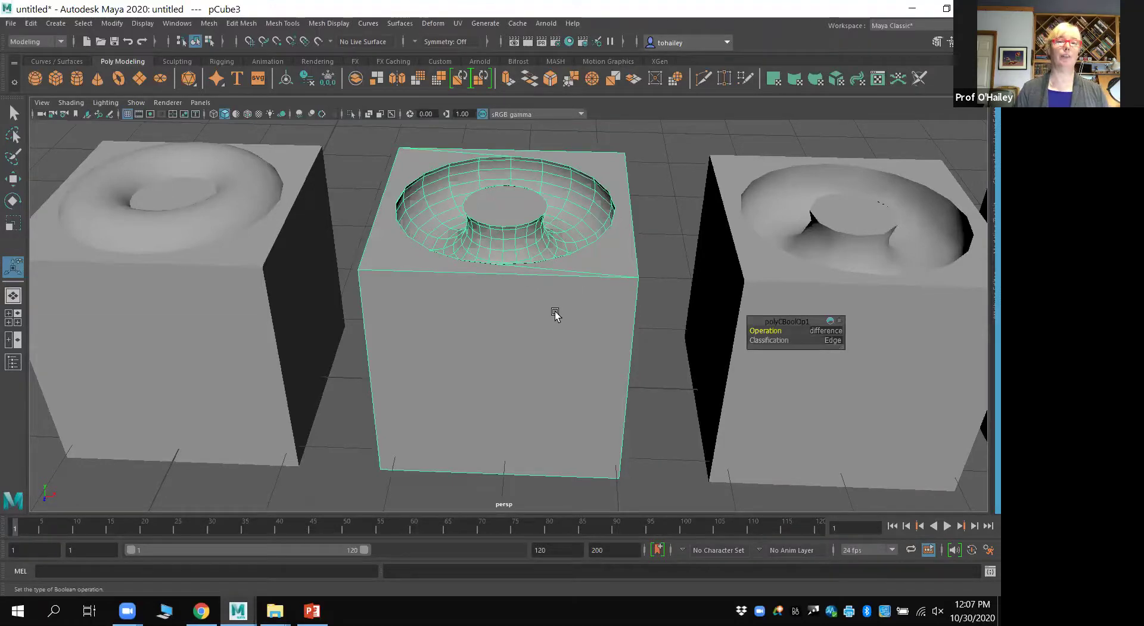
{"action": "left_click", "coordinate": [246, 226]}
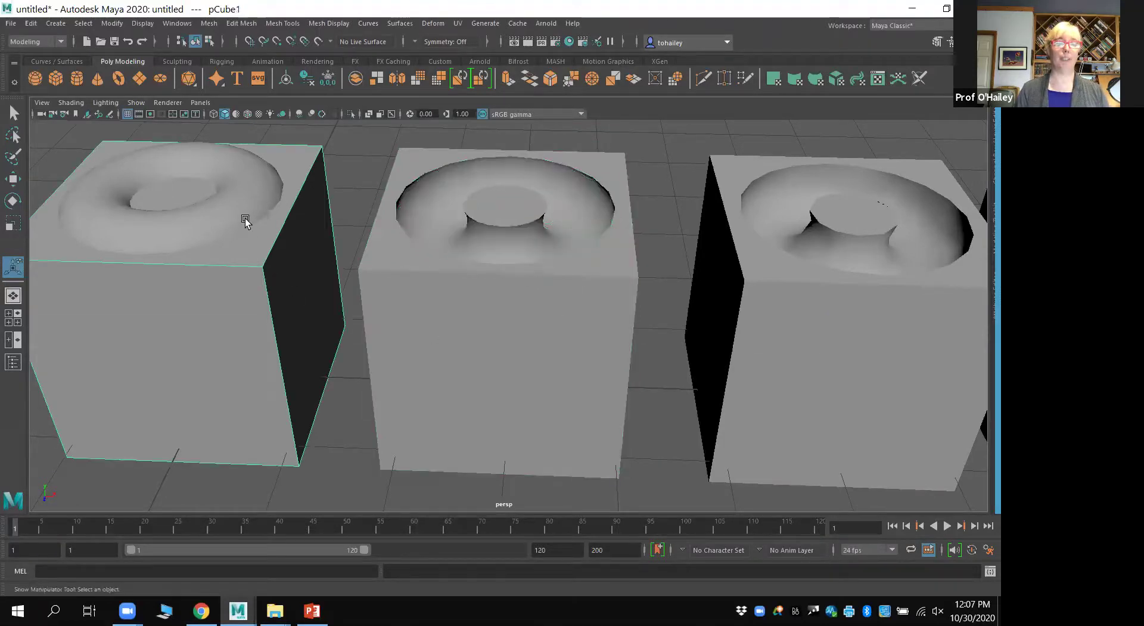
{"action": "left_click", "coordinate": [511, 245]}
{"action": "middle_click_drag", "start_coordinate": [673, 278], "coordinate": [565, 260], "text": "alt"}
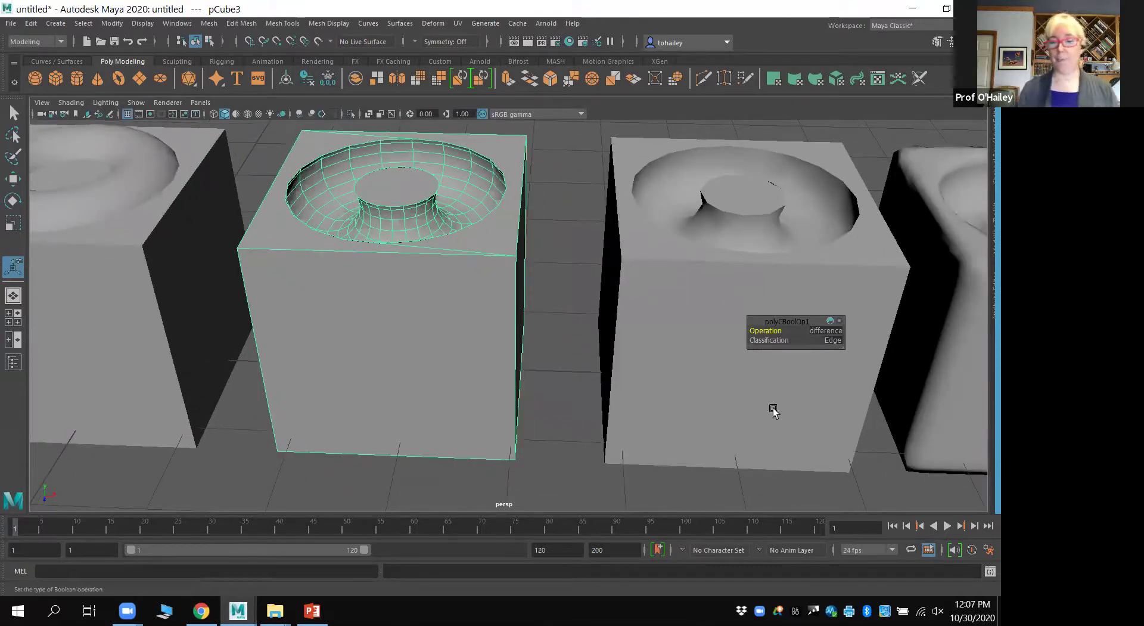
{"action": "left_click", "coordinate": [662, 277]}
{"action": "left_click", "coordinate": [468, 294]}
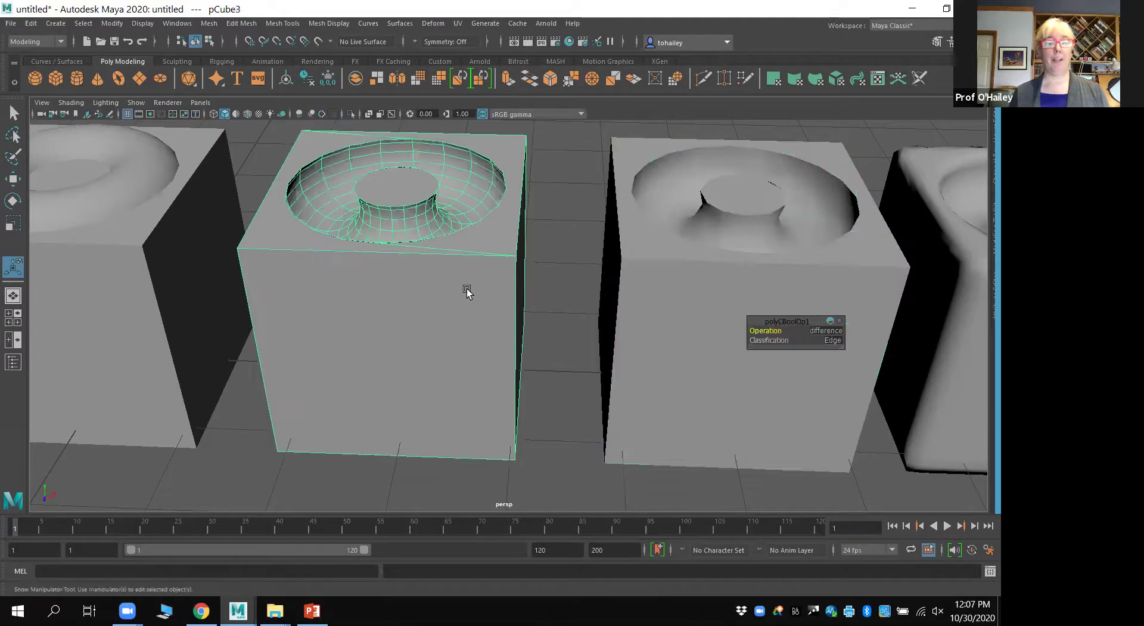
{"action": "left_click", "coordinate": [686, 300]}
{"action": "left_click", "coordinate": [480, 297]}
{"action": "left_click", "coordinate": [656, 294]}
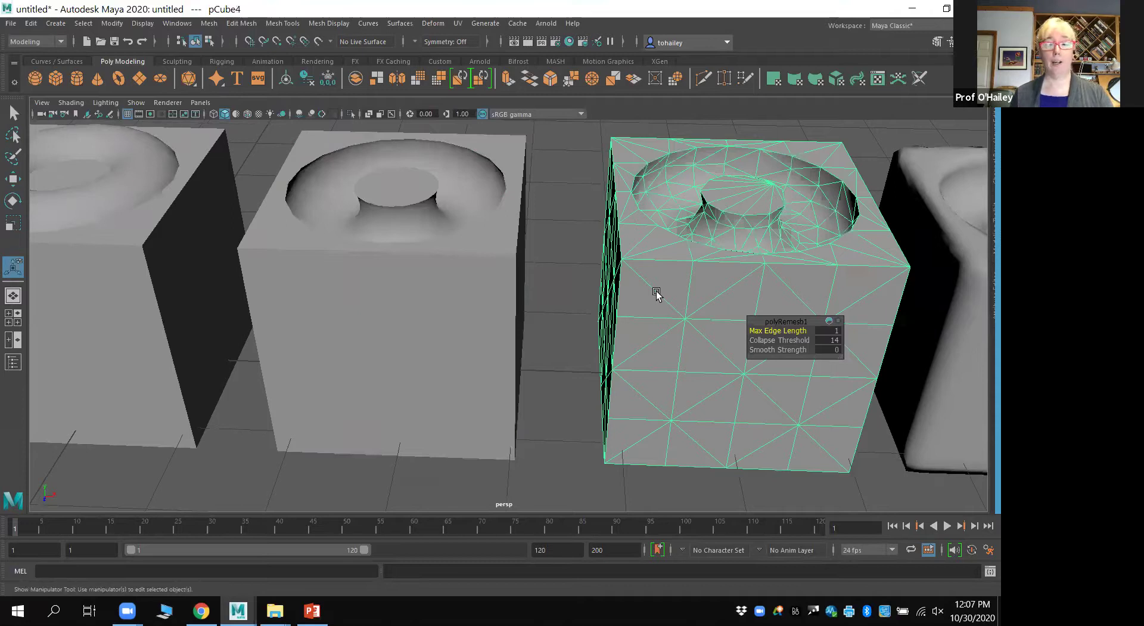
Step: Remesh the second cube by running polyRemesh, copied from the Script Editor, as a MEL command, and close the Script Editor
{"action": "left_click", "coordinate": [501, 304]}
{"action": "scroll", "coordinate": [503, 304], "scroll_direction": "down", "scroll_amount": 3}
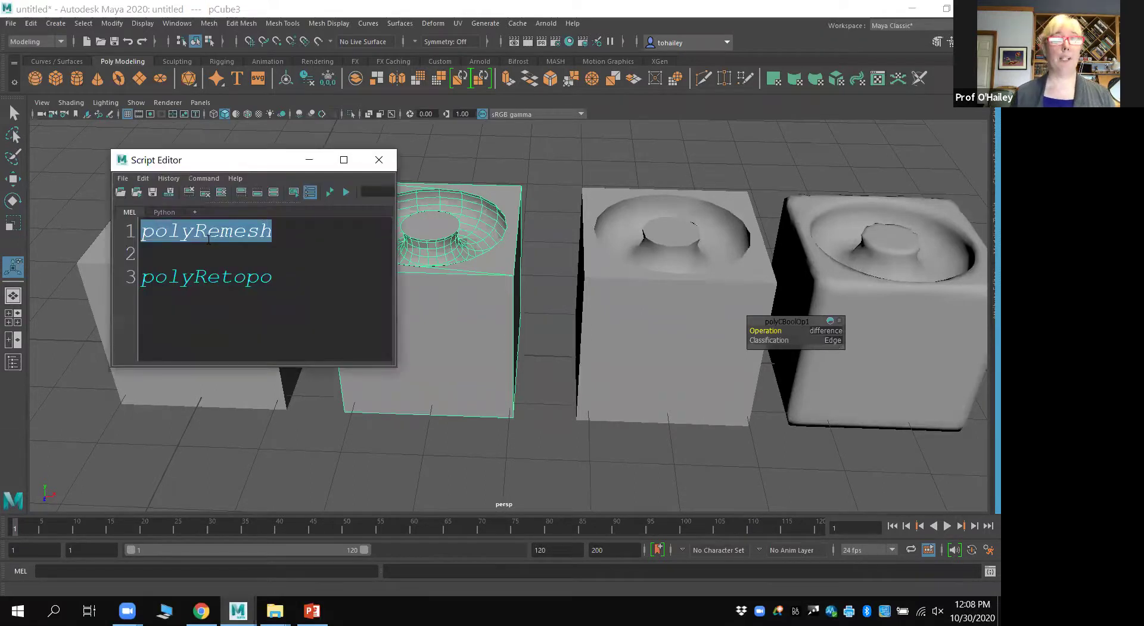
{"action": "double_click", "coordinate": [208, 227]}
{"action": "key", "text": "ctrl+c"}
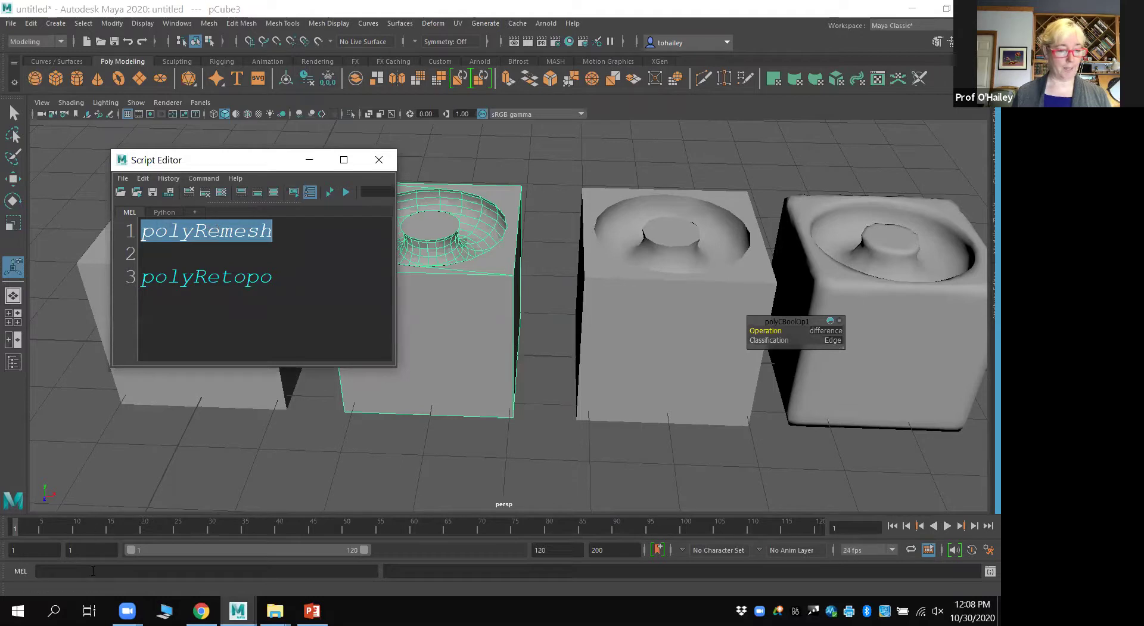
{"action": "left_click", "coordinate": [93, 571]}
{"action": "key", "text": "ctrl+v"}
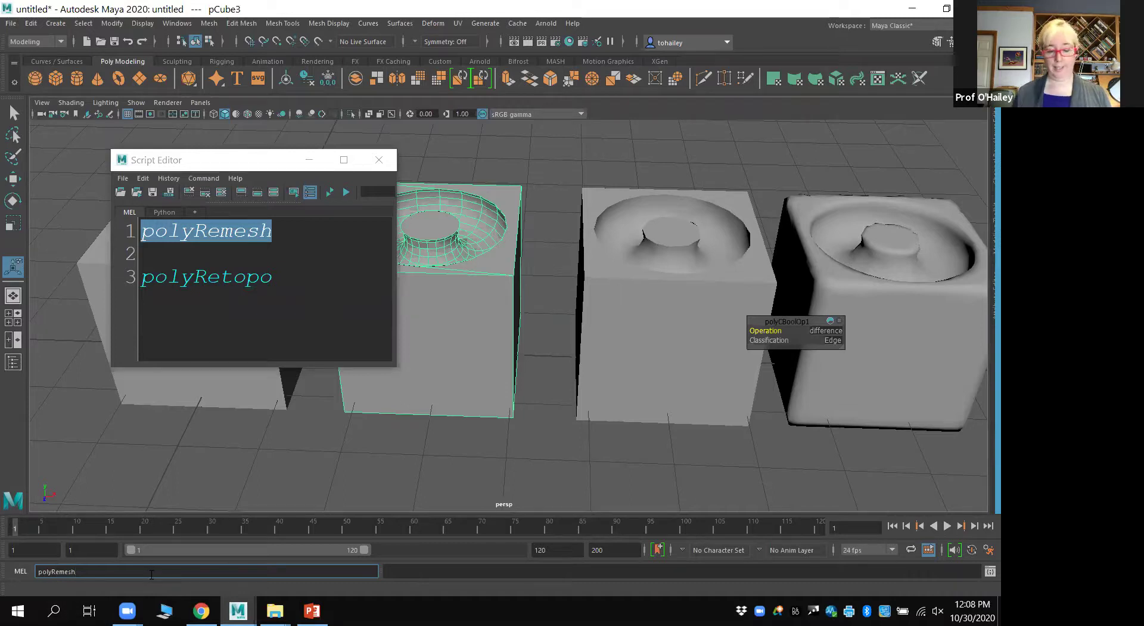
{"action": "key", "text": "Return"}
{"action": "left_click", "coordinate": [270, 167]}
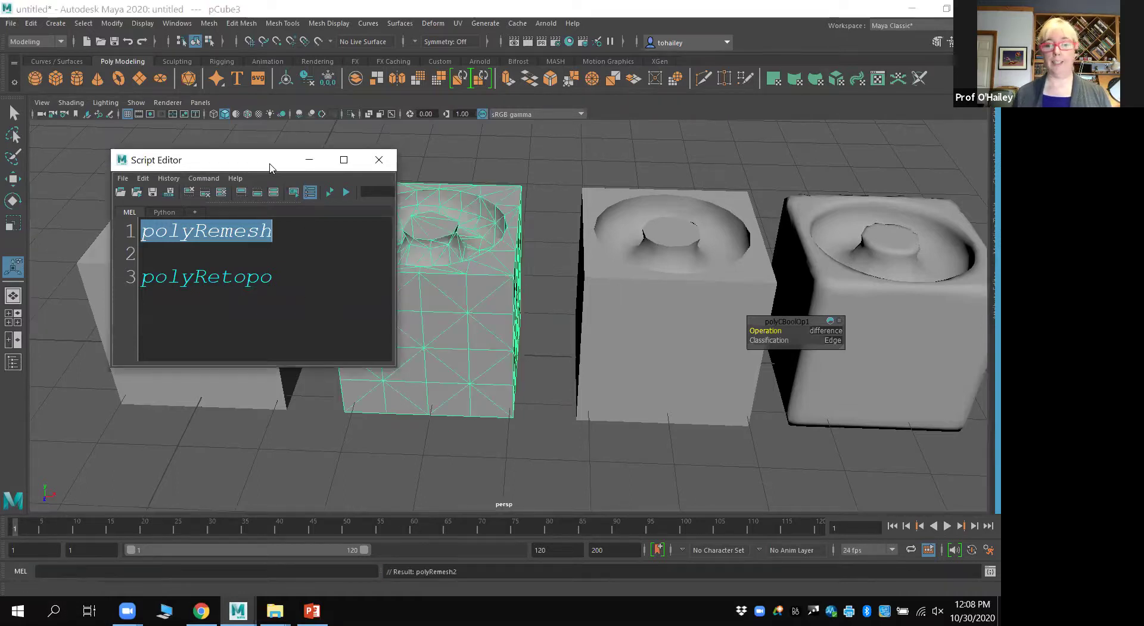
{"action": "left_click", "coordinate": [379, 159]}
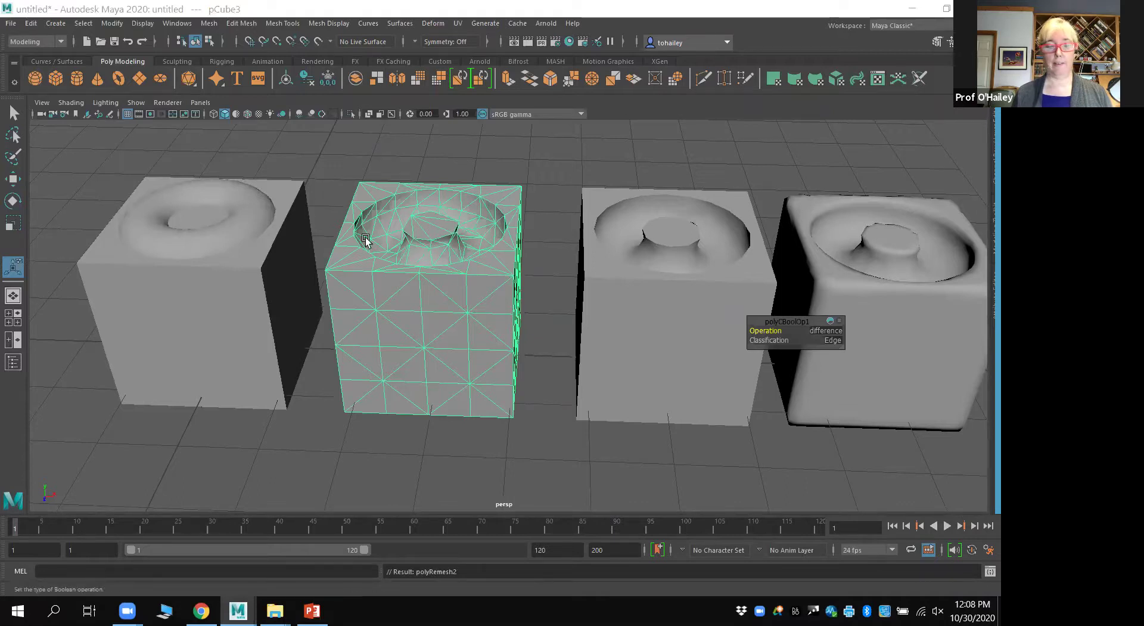
Step: Move the polyCBoolOp1 settings box into the gap between the second and third cubes
{"action": "left_click_drag", "start_coordinate": [778, 322], "coordinate": [565, 302]}
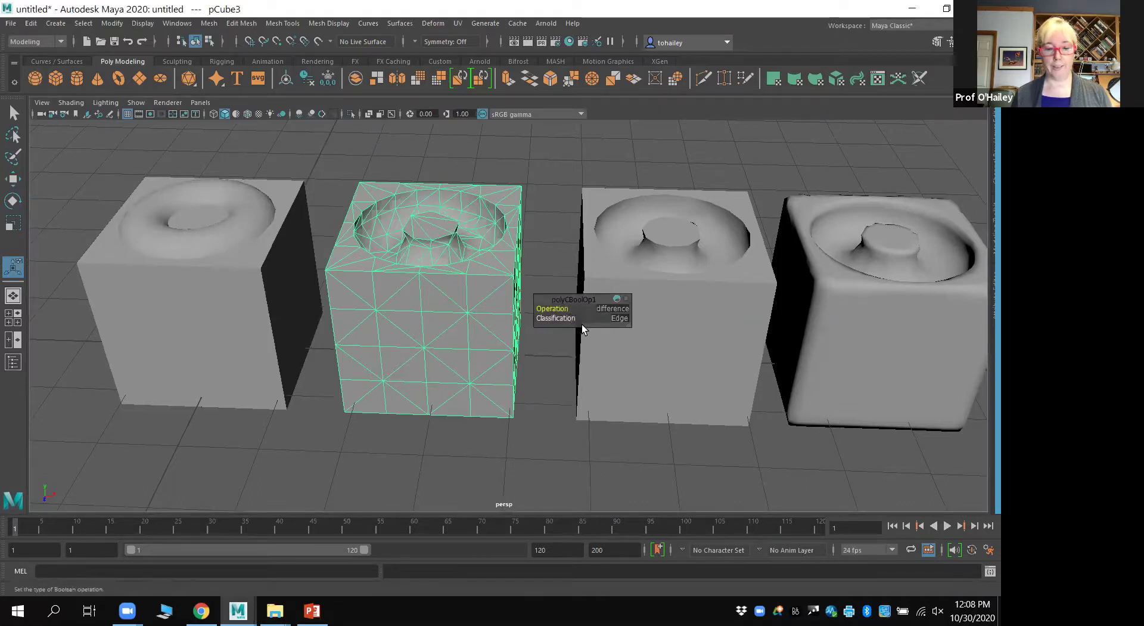
{"action": "left_click", "coordinate": [628, 299]}
{"action": "left_click_drag", "start_coordinate": [571, 301], "coordinate": [558, 355]}
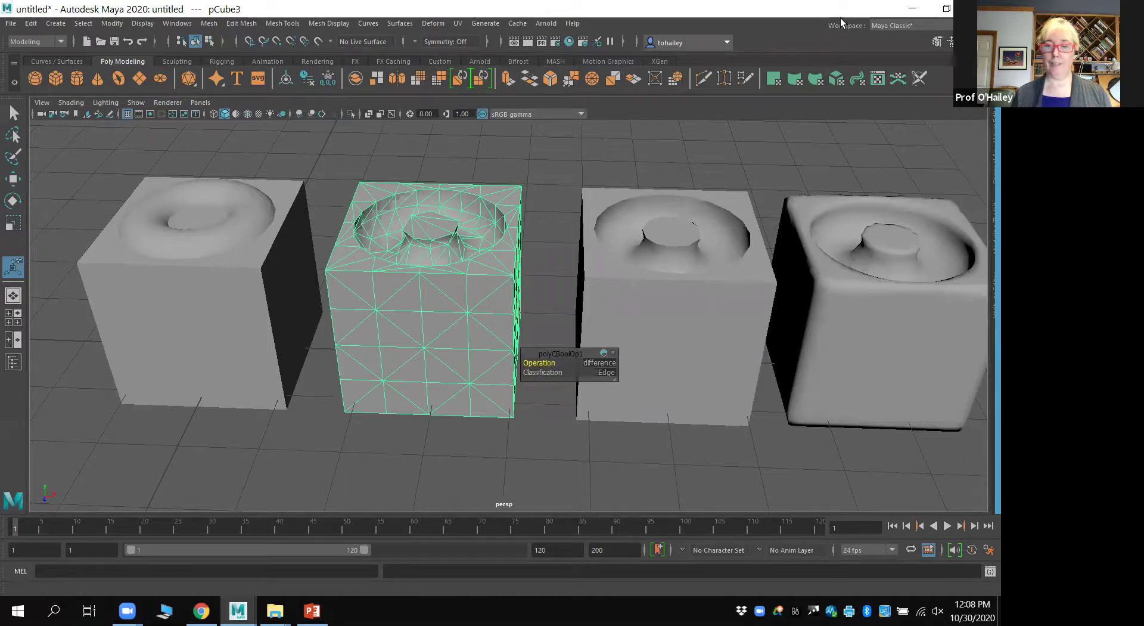
Step: Reduce the Maya window to reach the collapsed Channel Box, open it, and maximize the window again
{"action": "double_click", "coordinate": [637, 12]}
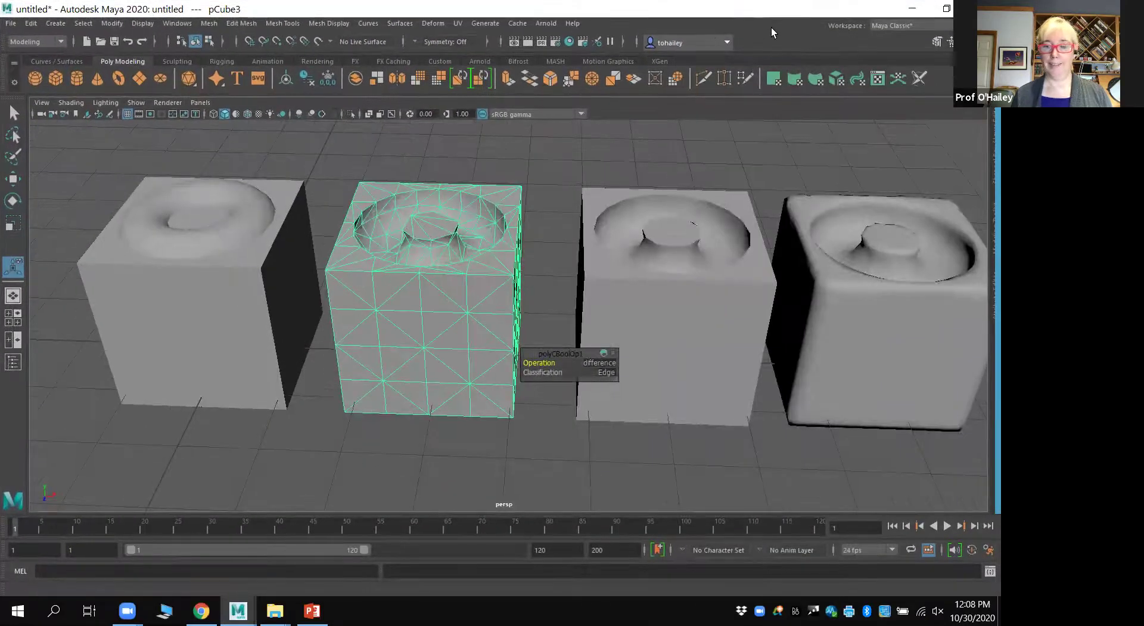
{"action": "double_click", "coordinate": [777, 15]}
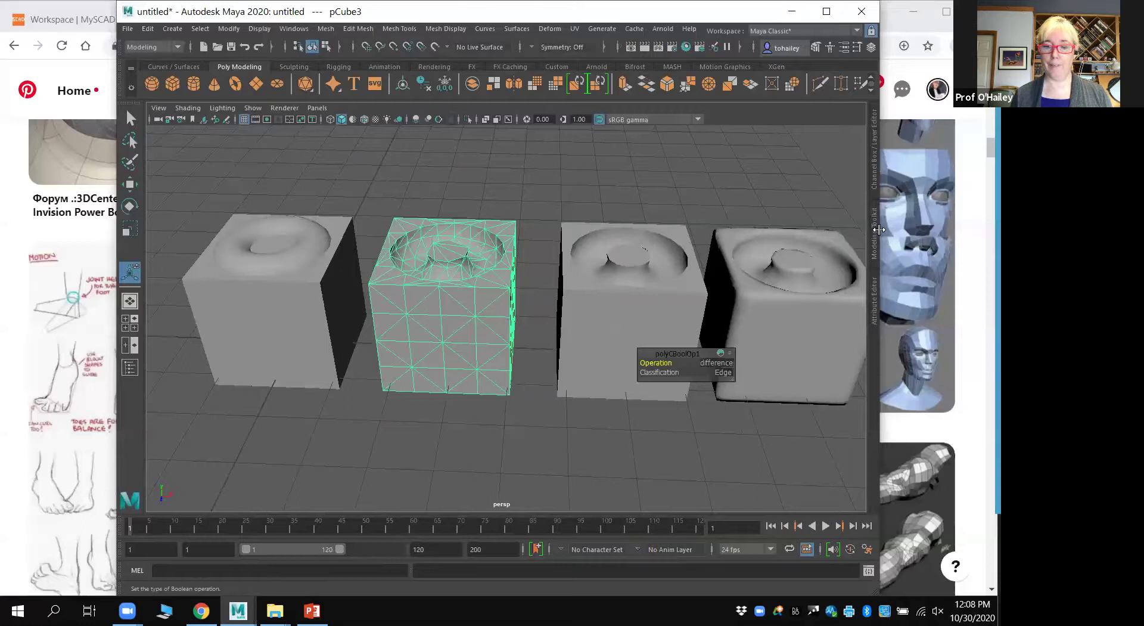
{"action": "left_click", "coordinate": [874, 177]}
{"action": "double_click", "coordinate": [709, 12]}
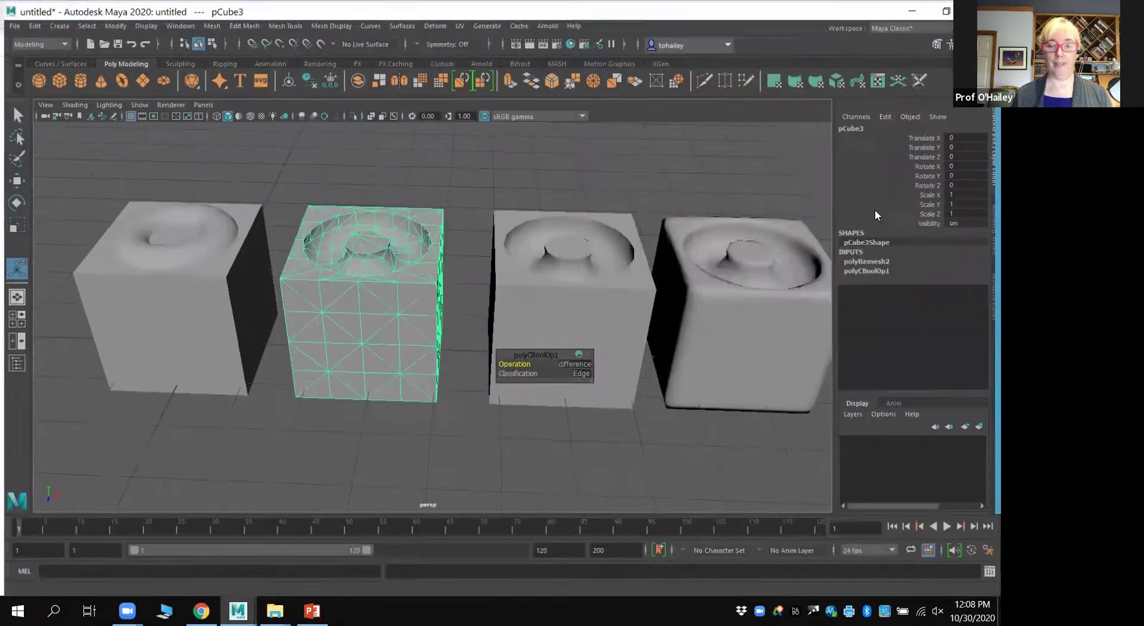
Step: Expand the second cube's polyRemesh2 inputs and vary Max Edge Length interactively between 0.1 and 2
{"action": "left_click", "coordinate": [850, 270]}
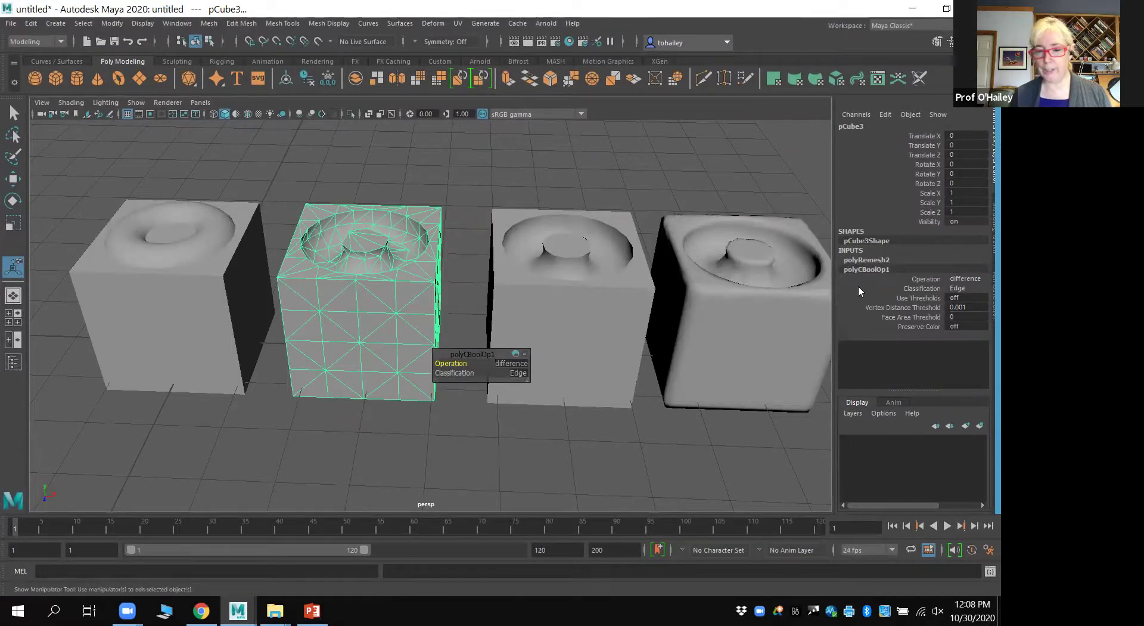
{"action": "left_click", "coordinate": [862, 260]}
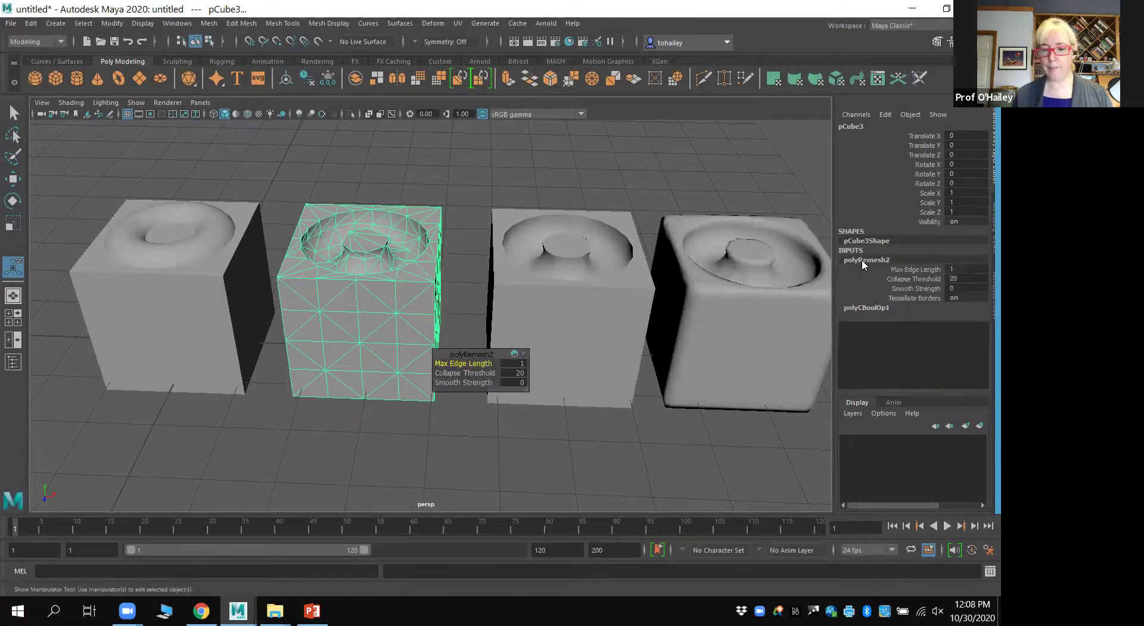
{"action": "left_click", "coordinate": [900, 289]}
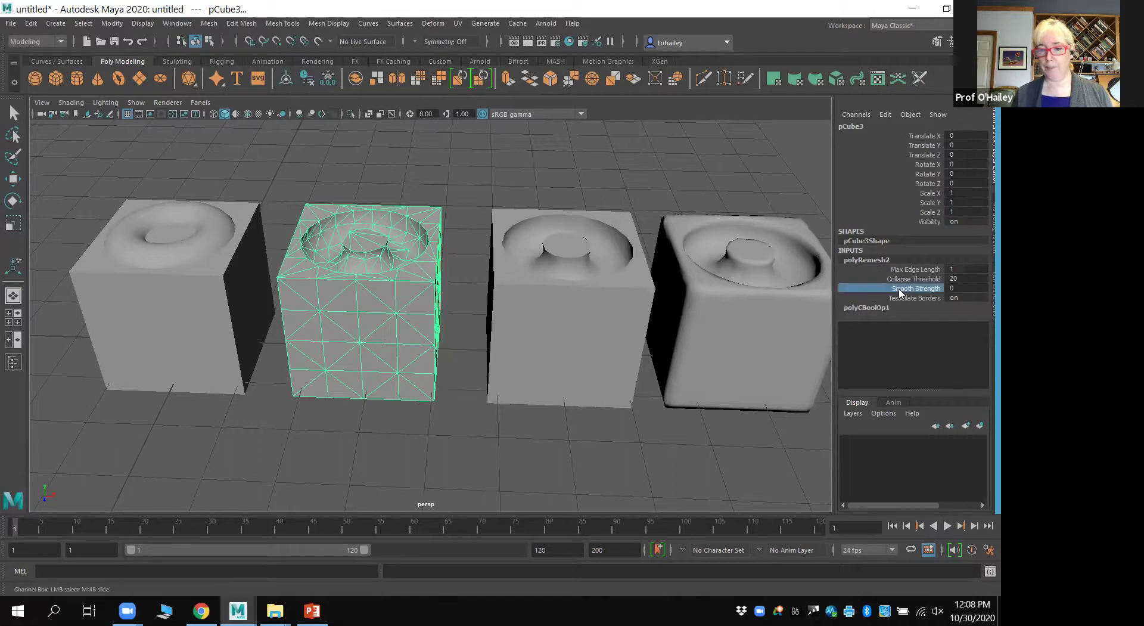
{"action": "left_click", "coordinate": [898, 271]}
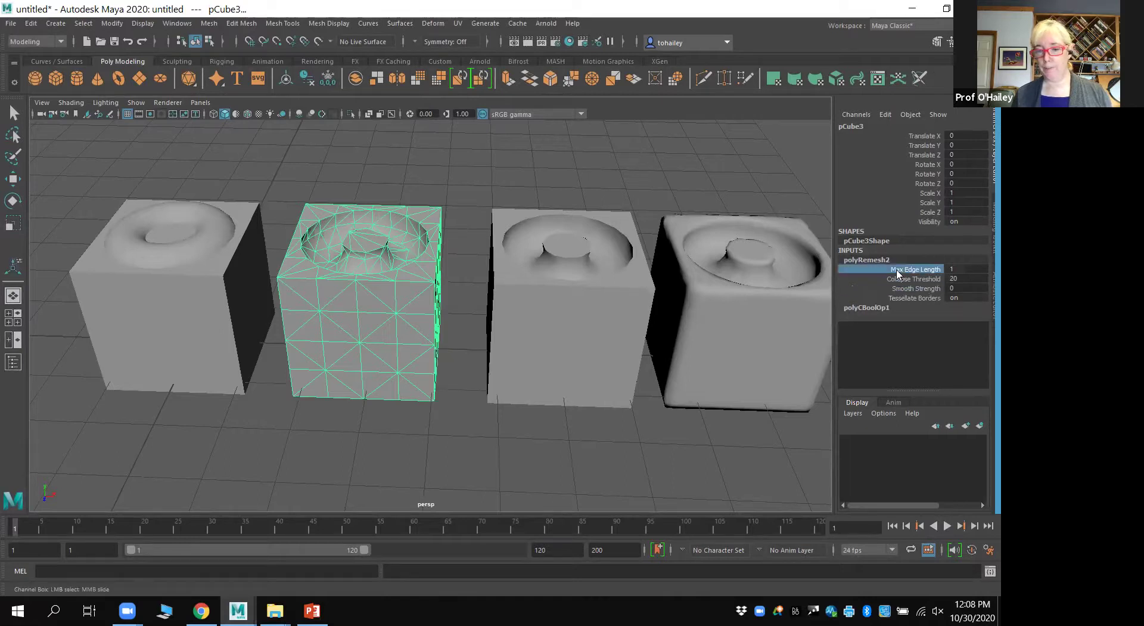
{"action": "mouse_move", "coordinate": [539, 341]}
{"action": "middle_mouse_down"}
{"action": "mouse_move", "coordinate": [554, 340]}
{"action": "mouse_move", "coordinate": [518, 341]}
{"action": "middle_mouse_up"}
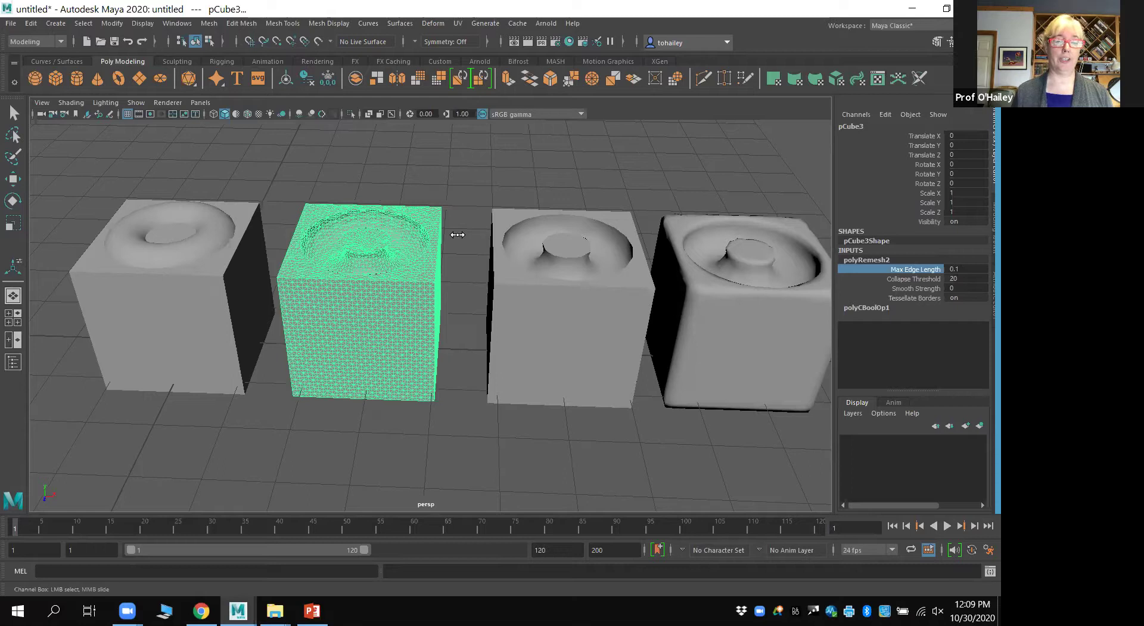
{"action": "middle_click_drag", "start_coordinate": [457, 235], "coordinate": [460, 237]}
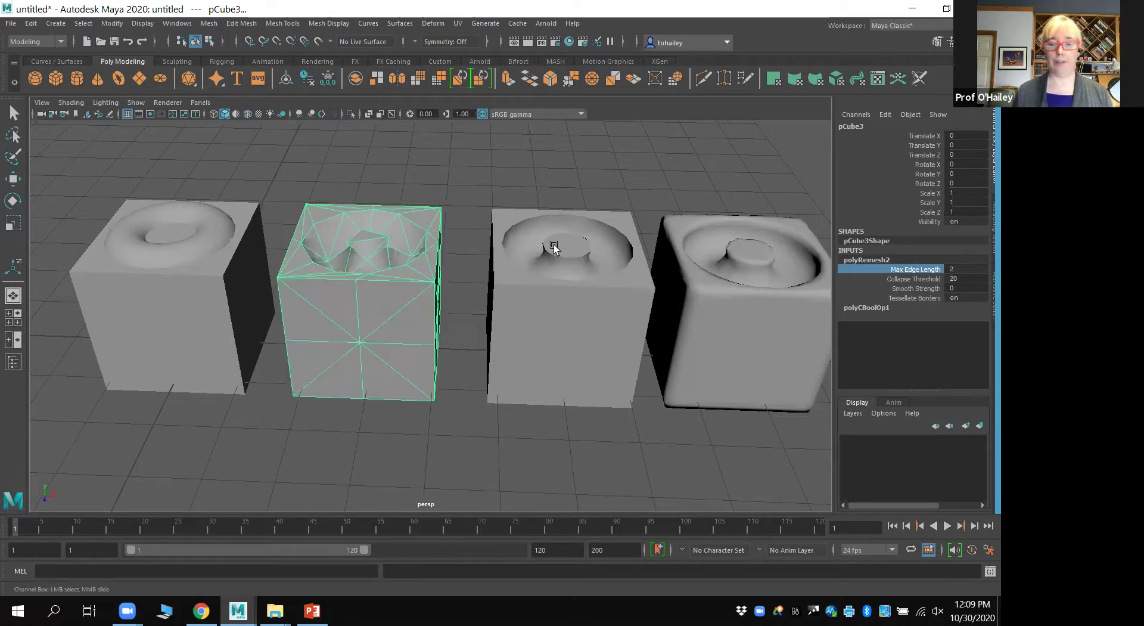
Step: Enter a Max Edge Length of 3 for polyRemesh2, and replace it with 0.5
{"action": "double_click", "coordinate": [958, 268]}
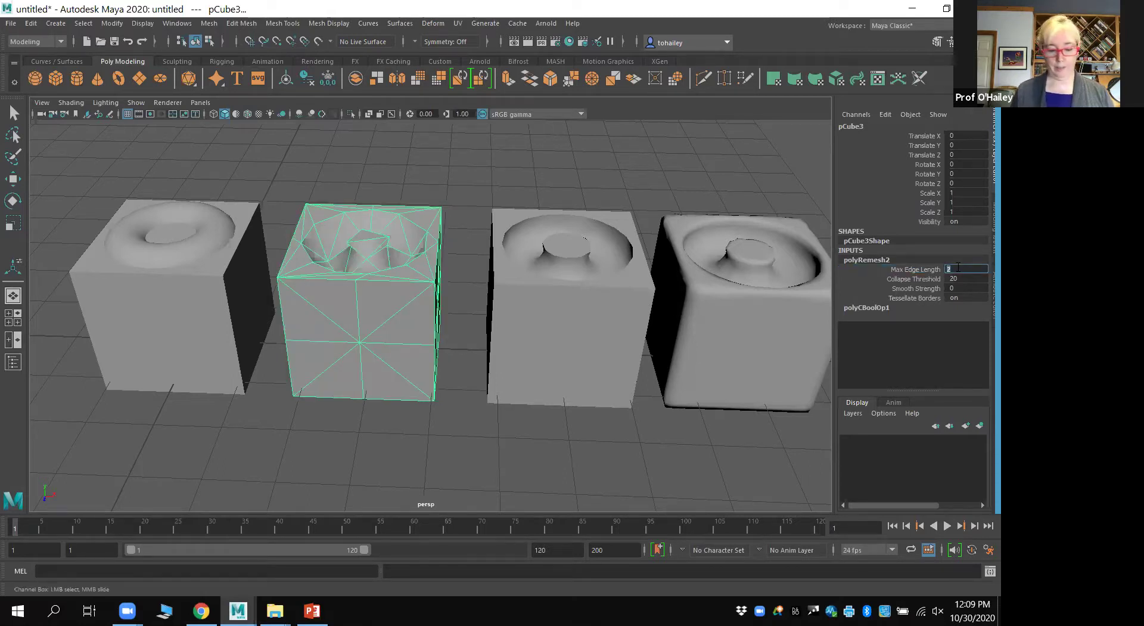
{"action": "type", "text": "3"}
{"action": "key", "text": "Return"}
{"action": "double_click", "coordinate": [958, 268]}
{"action": "key", "text": "Return"}
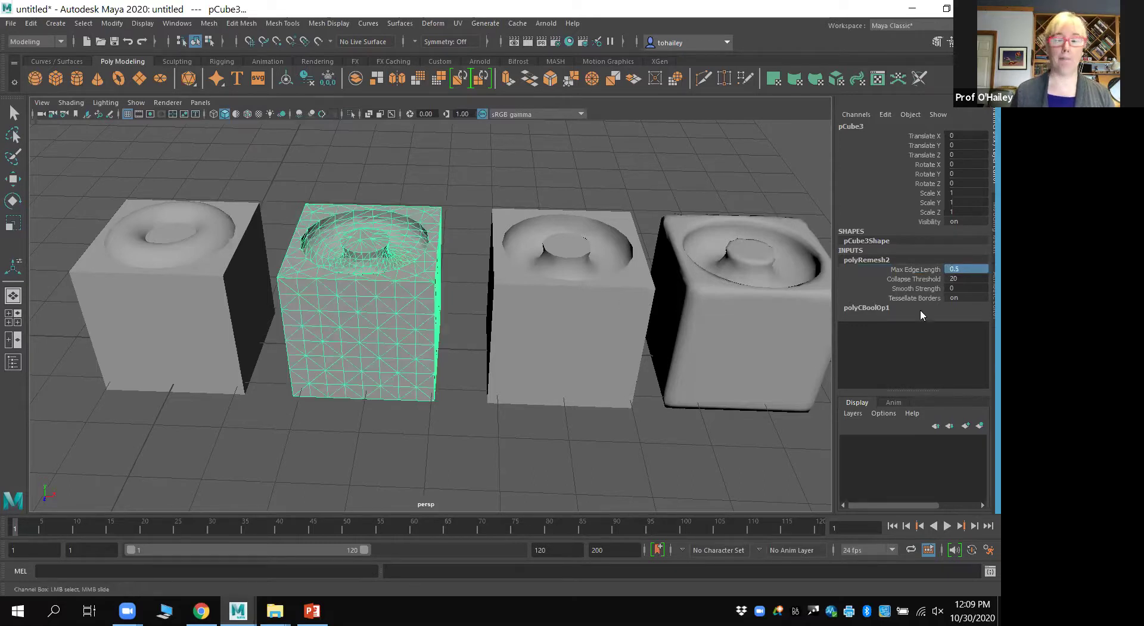
Step: Try Quadrangulate on the remeshed second cube, inspect its faces, and undo the operation
{"action": "key", "text": "t"}
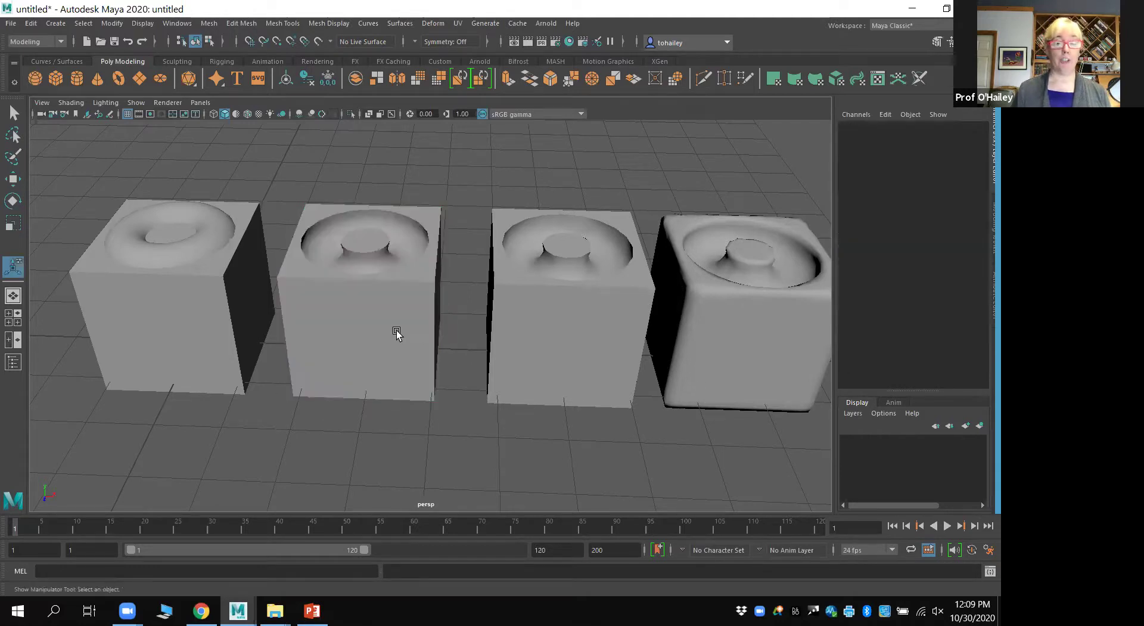
{"action": "mouse_move", "coordinate": [366, 360]}
{"action": "left_mouse_down", "text": "alt"}
{"action": "mouse_move", "coordinate": [352, 364]}
{"action": "mouse_move", "coordinate": [388, 366]}
{"action": "mouse_move", "coordinate": [367, 373]}
{"action": "left_mouse_up", "text": "alt"}
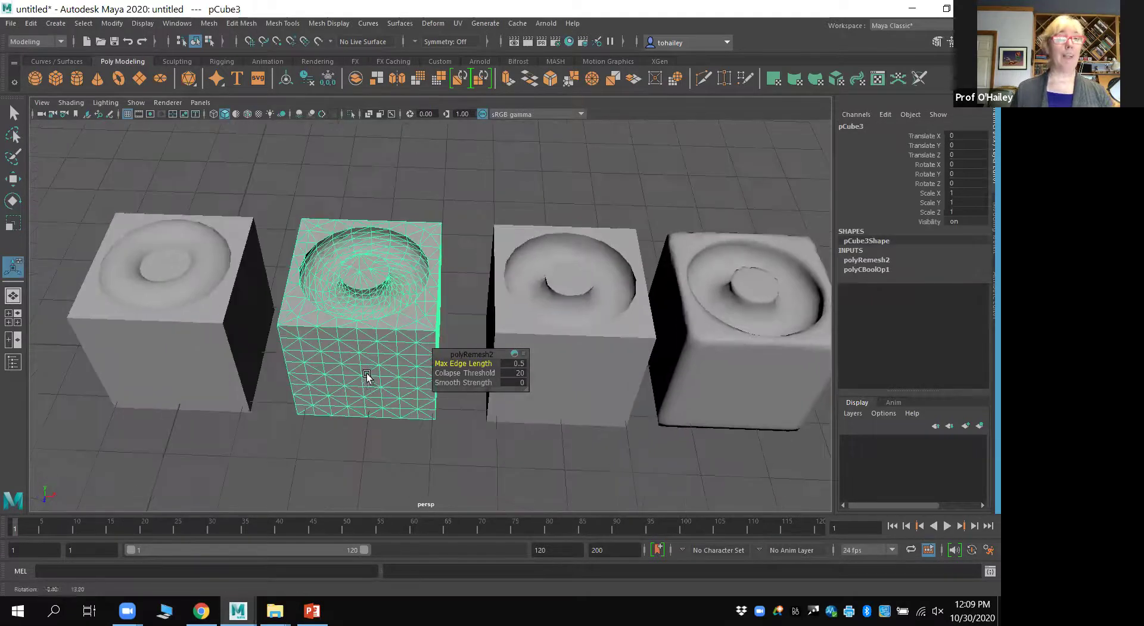
{"action": "left_click", "coordinate": [240, 25]}
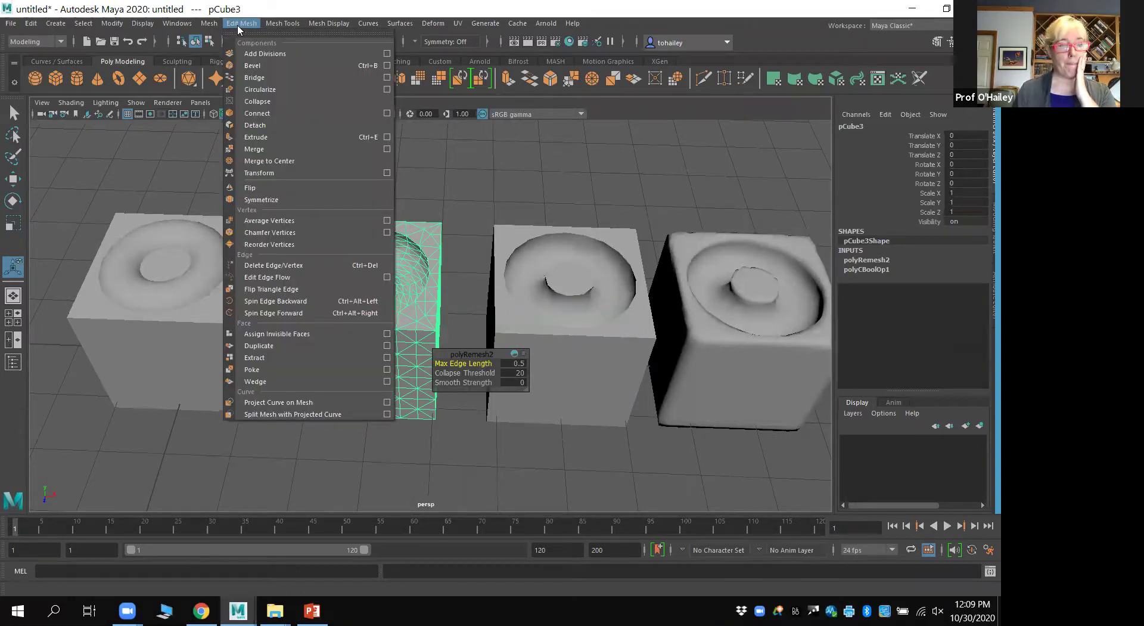
{"action": "mouse_move", "coordinate": [219, 27]}
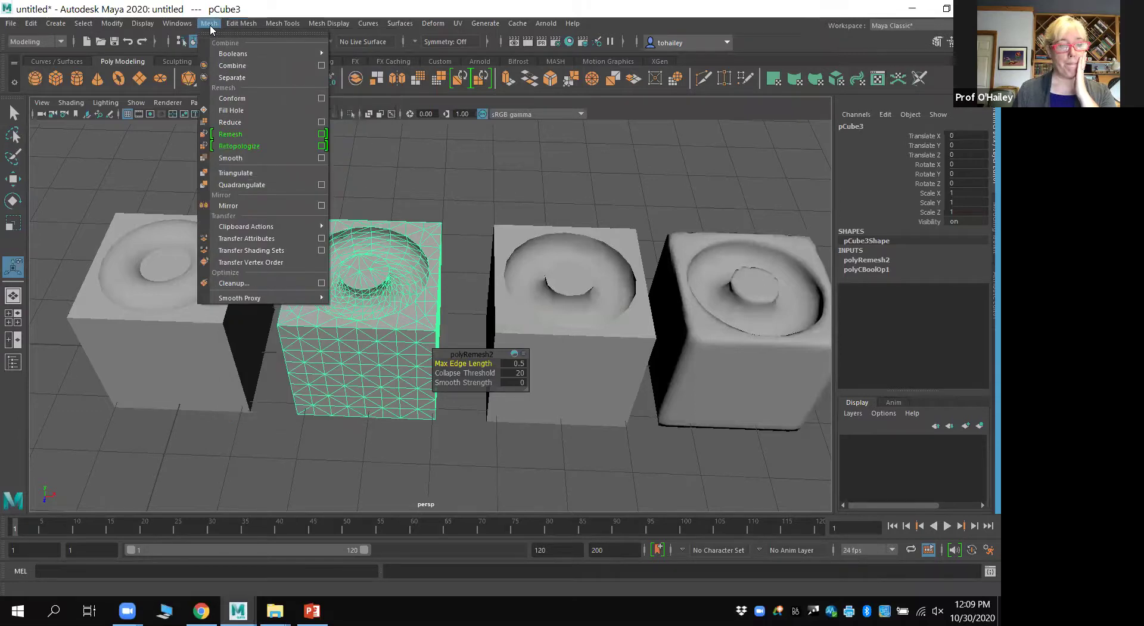
{"action": "left_click", "coordinate": [266, 188]}
{"action": "left_click_drag", "start_coordinate": [387, 275], "coordinate": [398, 249], "text": "alt"}
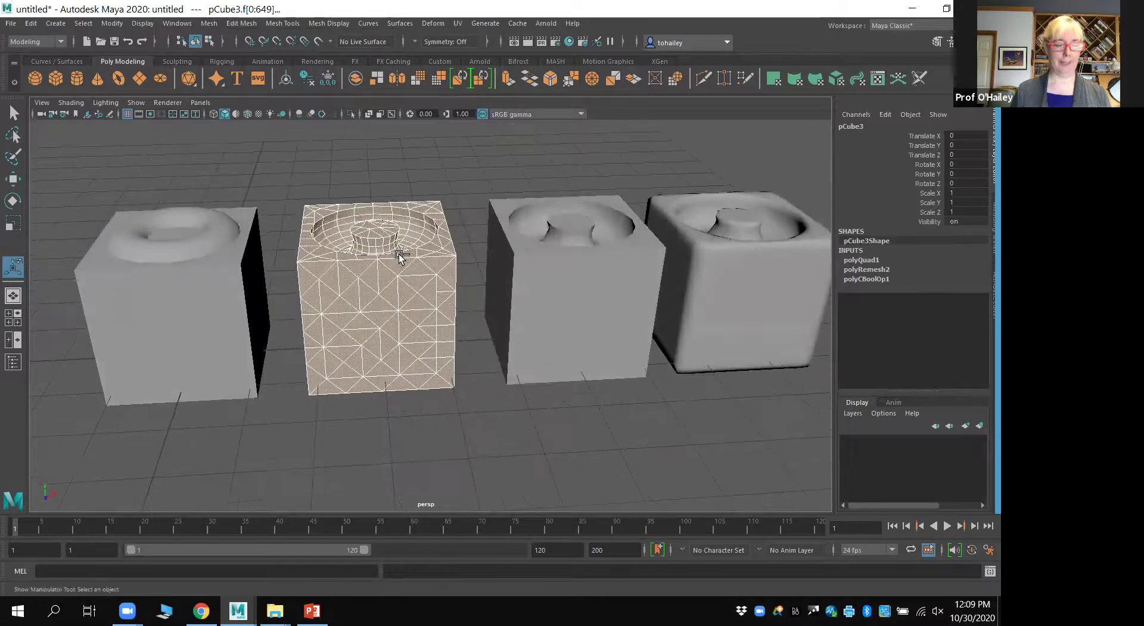
{"action": "key", "text": "ctrl+z"}
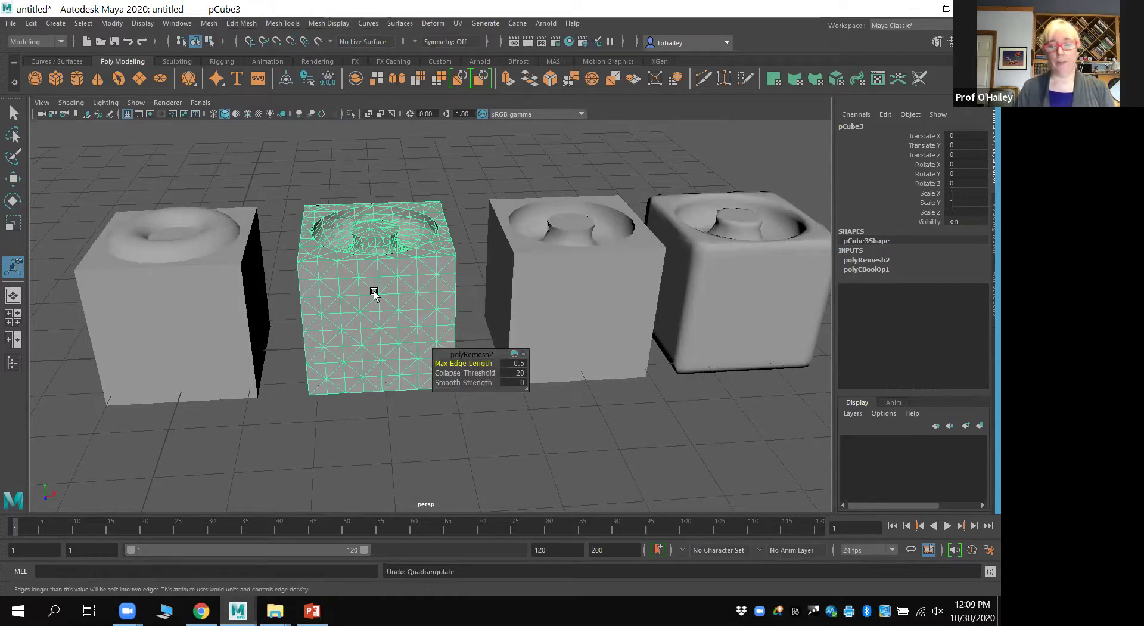
Step: Raise the Smooth Strength of the second cube's polyRemesh2 to about 3.9 and adjust its Collapse Threshold
{"action": "left_click", "coordinate": [473, 164]}
{"action": "left_click", "coordinate": [413, 273]}
{"action": "left_click_drag", "start_coordinate": [395, 297], "coordinate": [394, 322], "text": "alt"}
{"action": "left_click", "coordinate": [866, 261]}
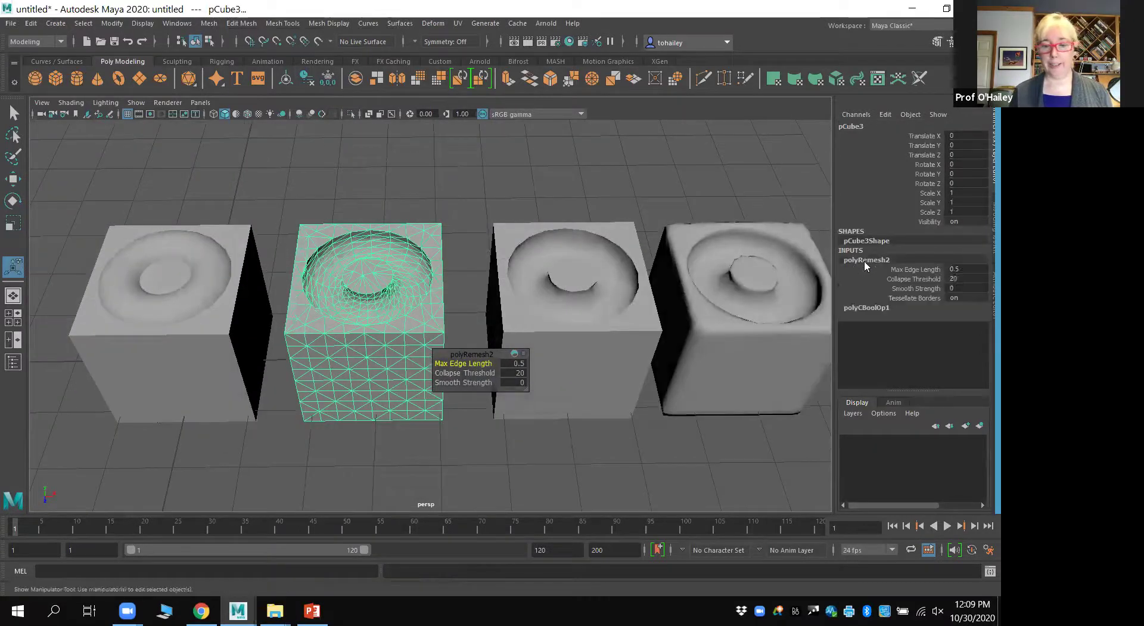
{"action": "left_click", "coordinate": [930, 289]}
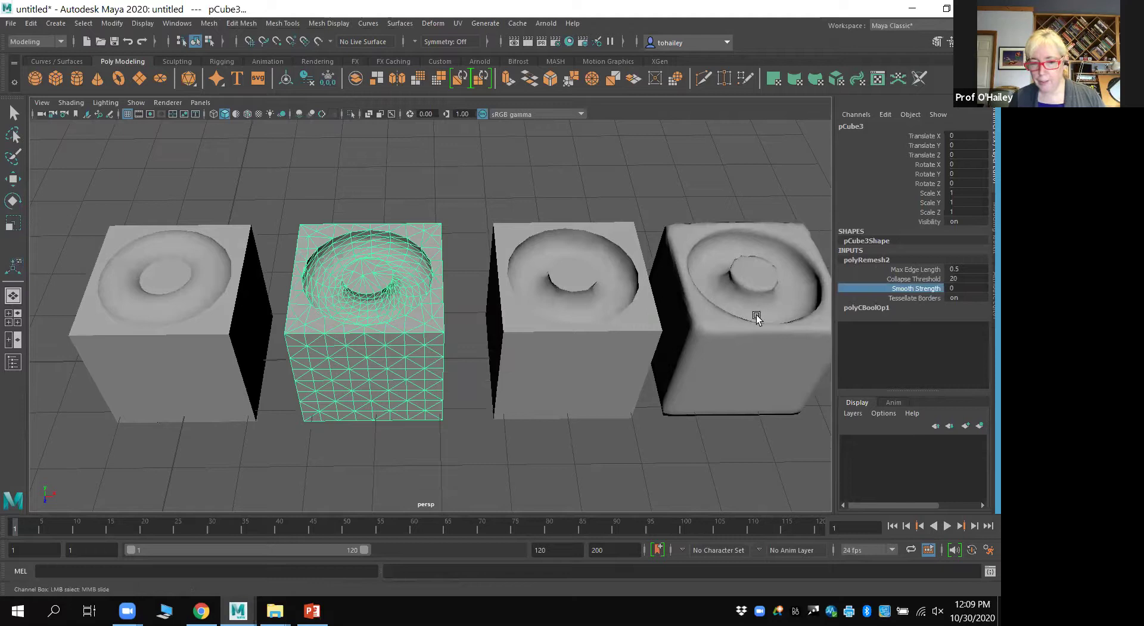
{"action": "mouse_move", "coordinate": [767, 316]}
{"action": "middle_mouse_down"}
{"action": "mouse_move", "coordinate": [736, 317]}
{"action": "mouse_move", "coordinate": [781, 320]}
{"action": "middle_mouse_up"}
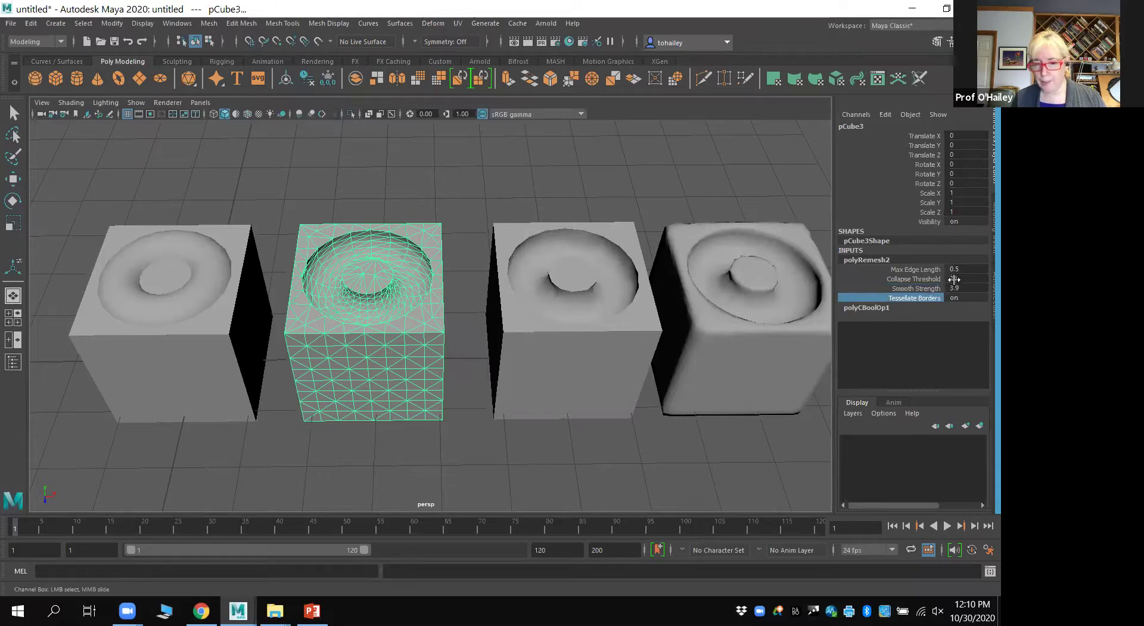
{"action": "left_click", "coordinate": [921, 279]}
{"action": "middle_click_drag", "start_coordinate": [757, 315], "coordinate": [745, 316]}
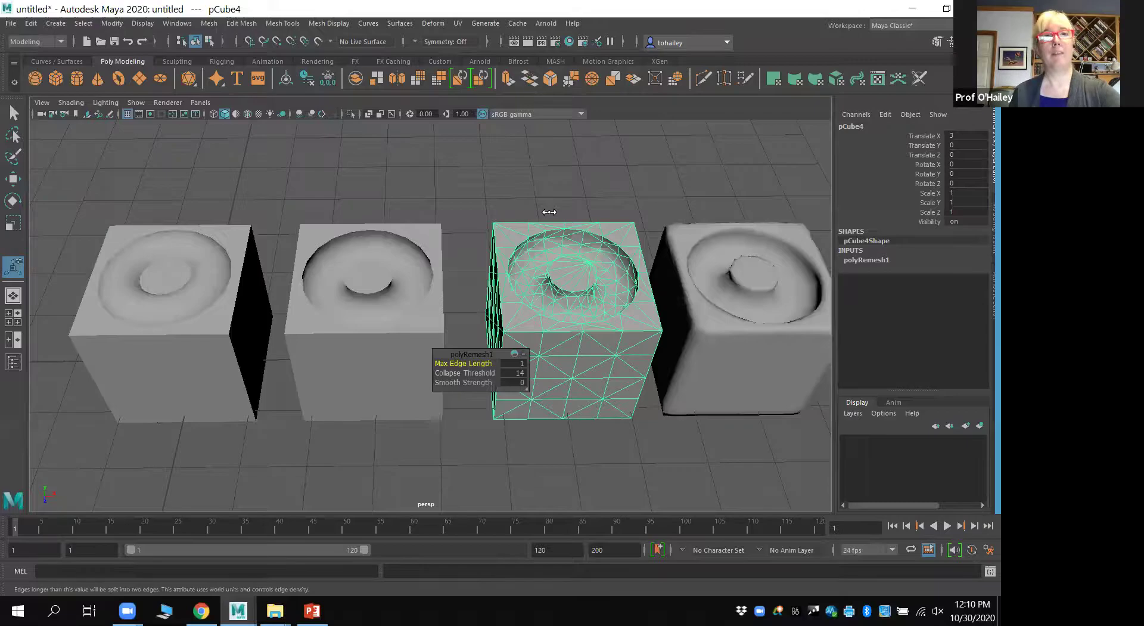
Step: Examine the wireframe of the retopologized fourth cube from above and compare it with the remeshed cubes
{"action": "left_click", "coordinate": [717, 356]}
{"action": "middle_click_drag", "start_coordinate": [717, 356], "coordinate": [343, 313], "text": "alt"}
{"action": "left_click", "coordinate": [343, 313]}
{"action": "left_click_drag", "start_coordinate": [379, 315], "coordinate": [447, 312], "text": "alt"}
{"action": "left_click", "coordinate": [531, 307]}
{"action": "left_click_drag", "start_coordinate": [531, 306], "coordinate": [478, 327], "text": "alt"}
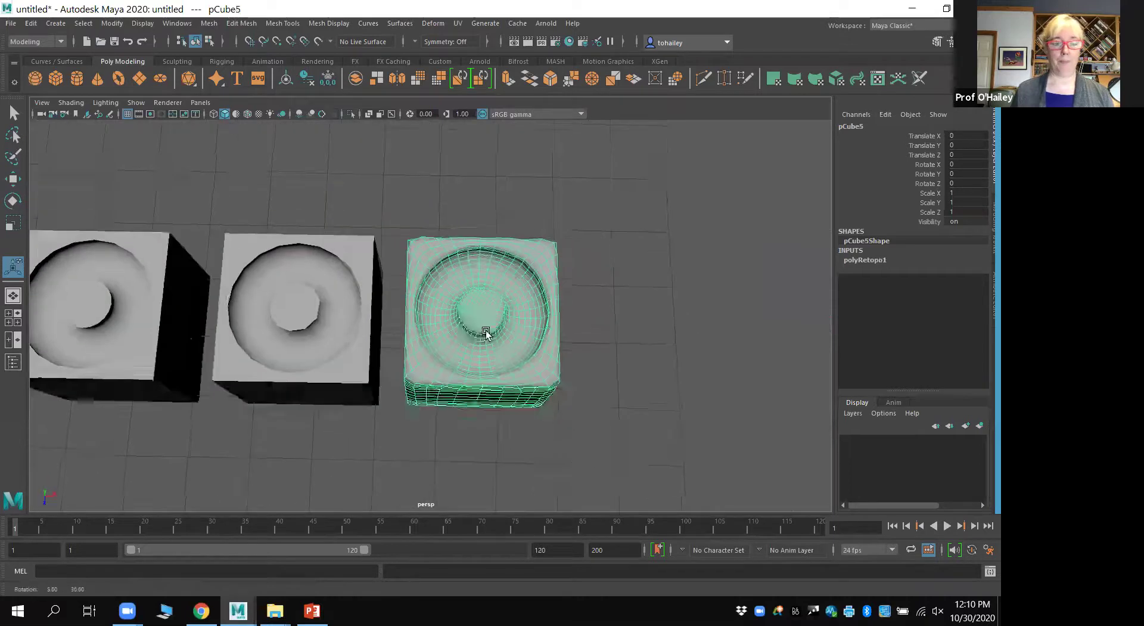
Step: Move the second cube forward out of the row to a Translate Z of about 2.692
{"action": "left_click", "coordinate": [127, 334]}
{"action": "right_click_drag", "start_coordinate": [365, 332], "coordinate": [516, 271], "text": "alt"}
{"action": "left_click_drag", "start_coordinate": [517, 271], "coordinate": [391, 337], "text": "alt"}
{"action": "key", "text": "w"}
{"action": "left_click_drag", "start_coordinate": [283, 352], "coordinate": [244, 445]}
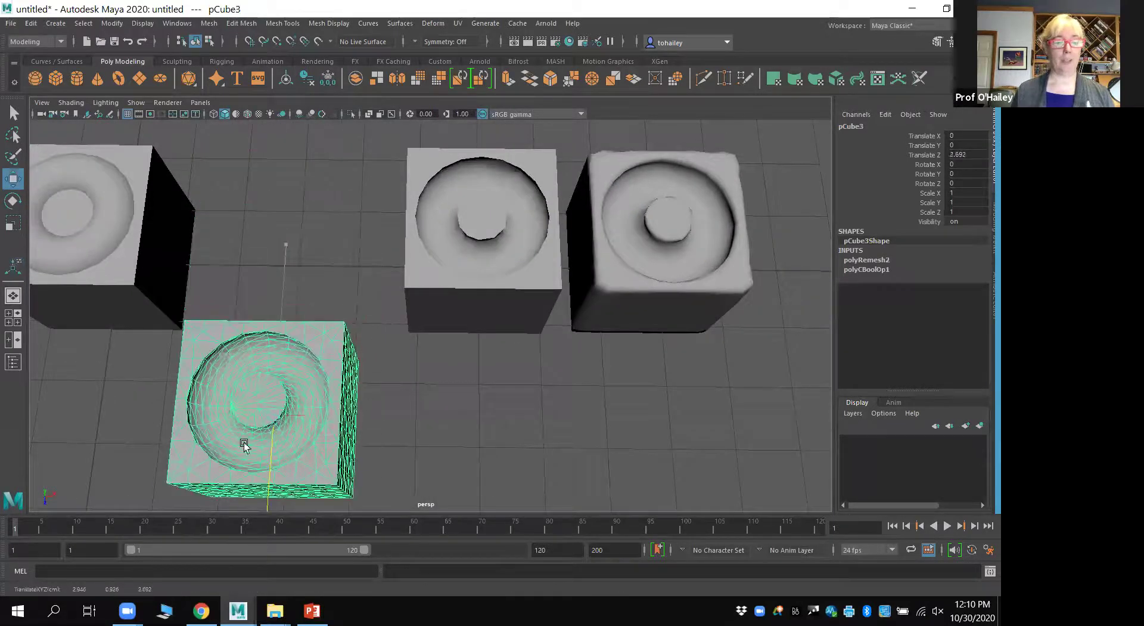
Step: Delete the construction history of the second cube and deselect it
{"action": "left_click", "coordinate": [31, 23]}
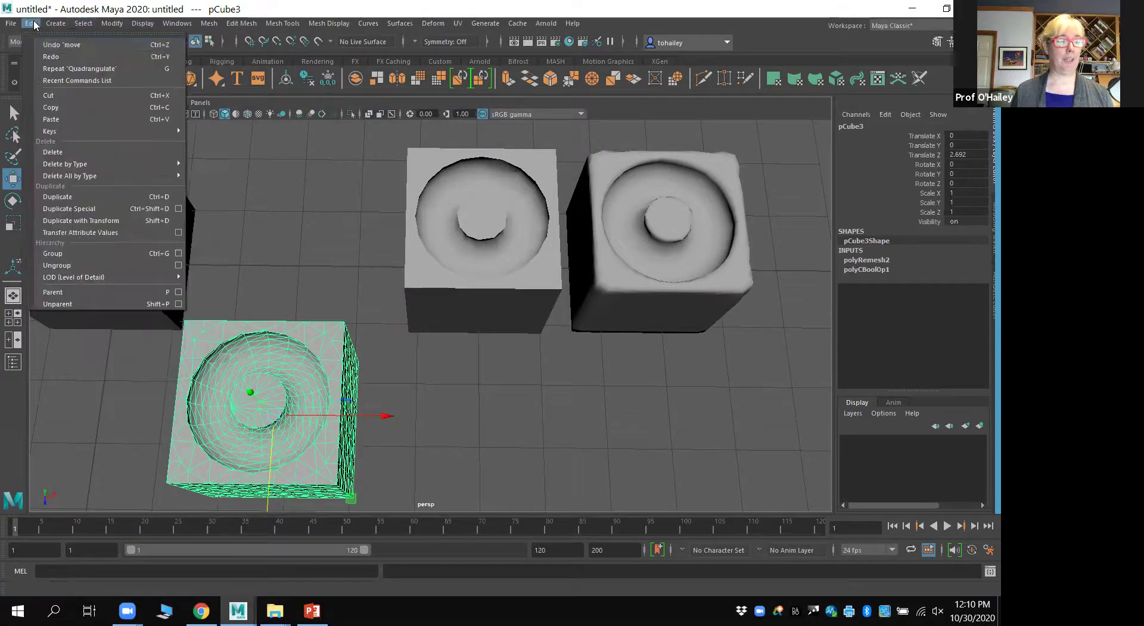
{"action": "mouse_move", "coordinate": [89, 169]}
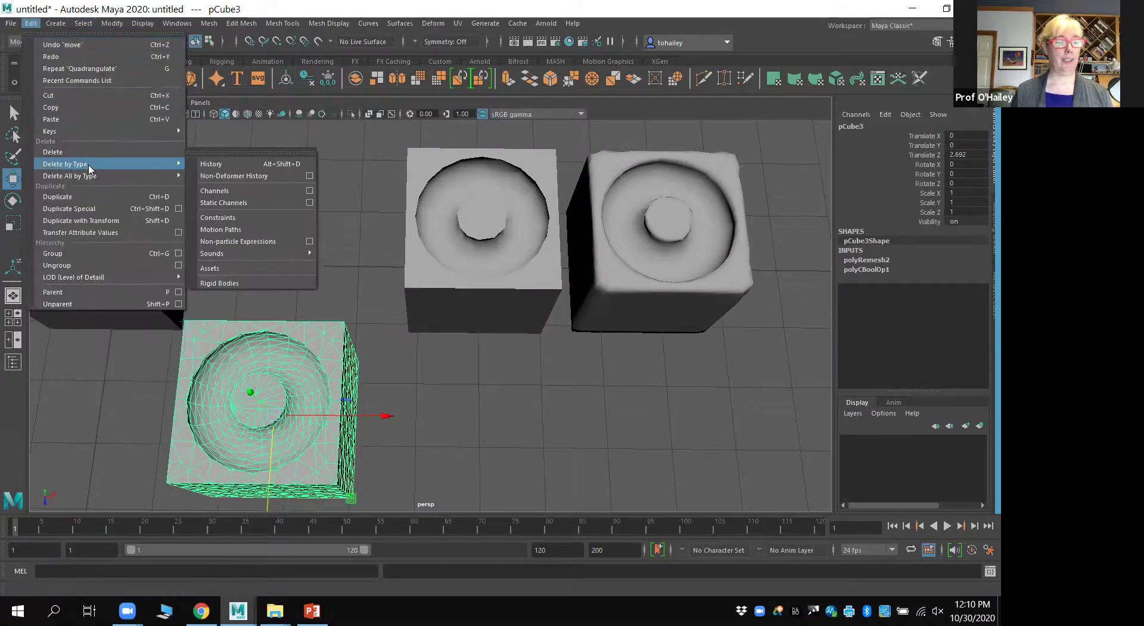
{"action": "left_click", "coordinate": [225, 164]}
{"action": "left_click", "coordinate": [361, 298]}
{"action": "left_click_drag", "start_coordinate": [305, 397], "coordinate": [320, 375], "text": "alt"}
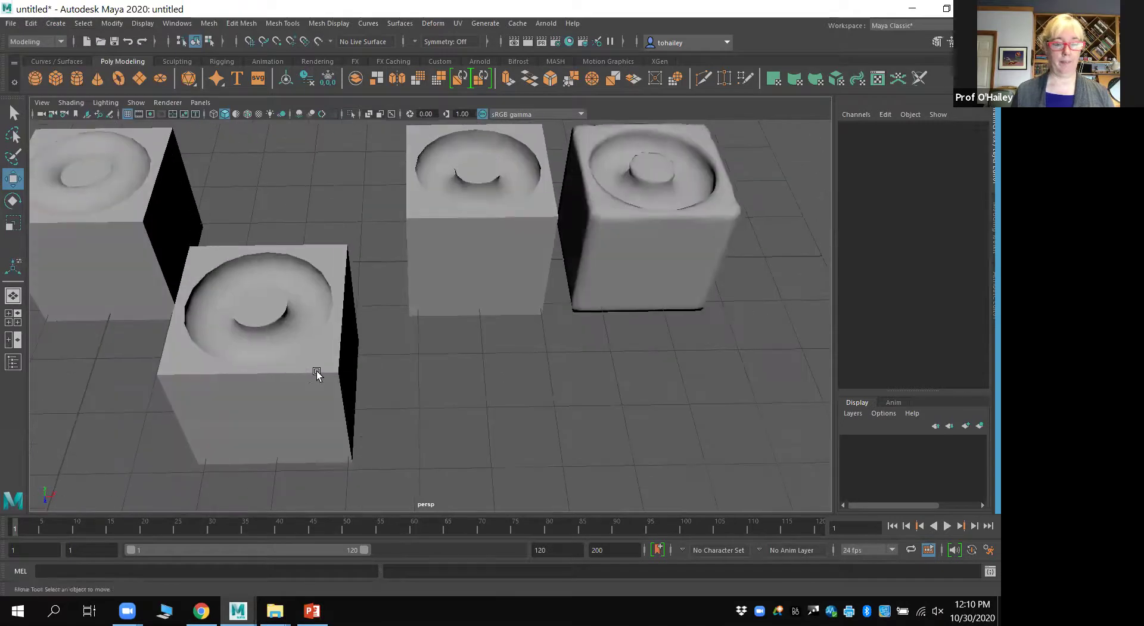
Step: Slide the second cube sideways along X and delete the remeshed third cube from the row
{"action": "left_click", "coordinate": [319, 376]}
{"action": "left_click_drag", "start_coordinate": [378, 355], "coordinate": [715, 356]}
{"action": "left_click", "coordinate": [549, 217]}
{"action": "left_click_drag", "start_coordinate": [576, 217], "coordinate": [380, 238]}
{"action": "key", "text": "Delete"}
Step: Move the remaining remeshed cube beside the retopologized one, at about Translate X 3.018 and Translate Z -1.186
{"action": "left_click", "coordinate": [613, 340]}
{"action": "left_click_drag", "start_coordinate": [645, 349], "coordinate": [535, 349]}
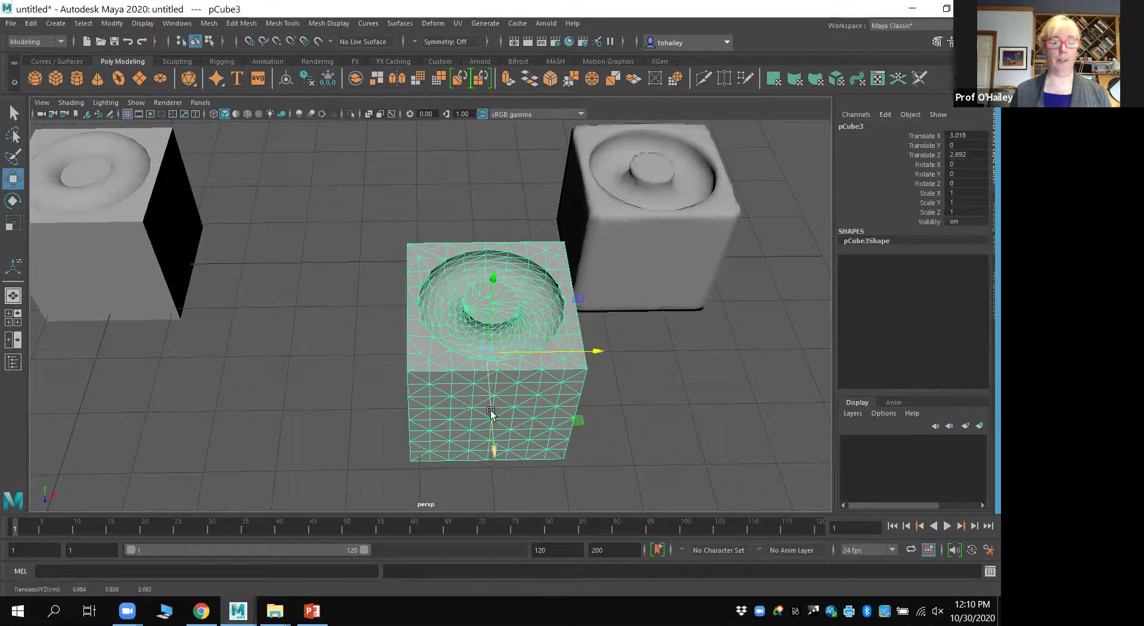
{"action": "left_click_drag", "start_coordinate": [490, 457], "coordinate": [486, 335]}
{"action": "left_click_drag", "start_coordinate": [571, 265], "coordinate": [423, 293], "text": "alt"}
{"action": "left_click", "coordinate": [483, 306]}
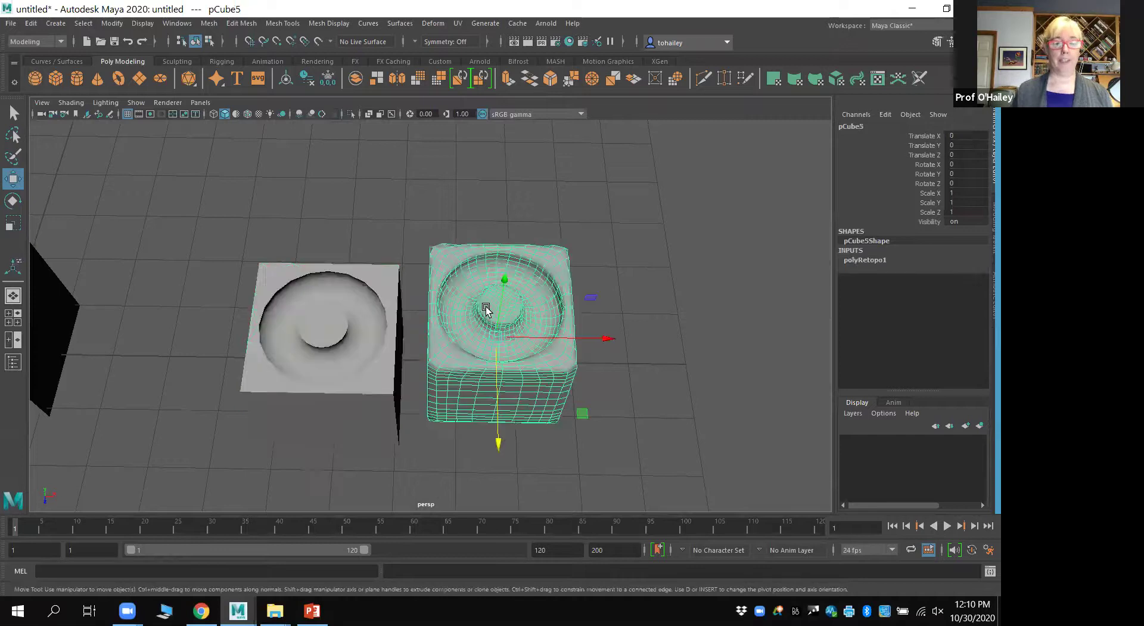
{"action": "left_click", "coordinate": [346, 317]}
{"action": "left_click_drag", "start_coordinate": [332, 439], "coordinate": [331, 353]}
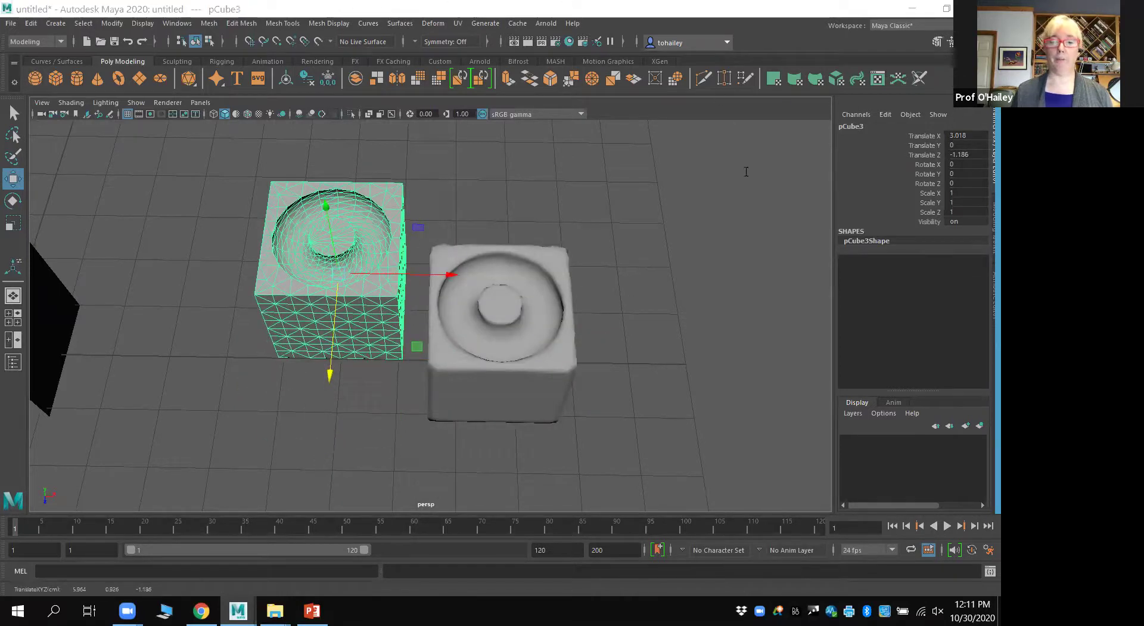
Step: Retopologize the remeshed cube by running polyRetopo, copied from the Script Editor, as a MEL command, and put the Script Editor away
{"action": "key", "text": "alt+Tab"}
{"action": "left_click_drag", "start_coordinate": [721, 182], "coordinate": [590, 182]}
{"action": "key", "text": "ctrl+c"}
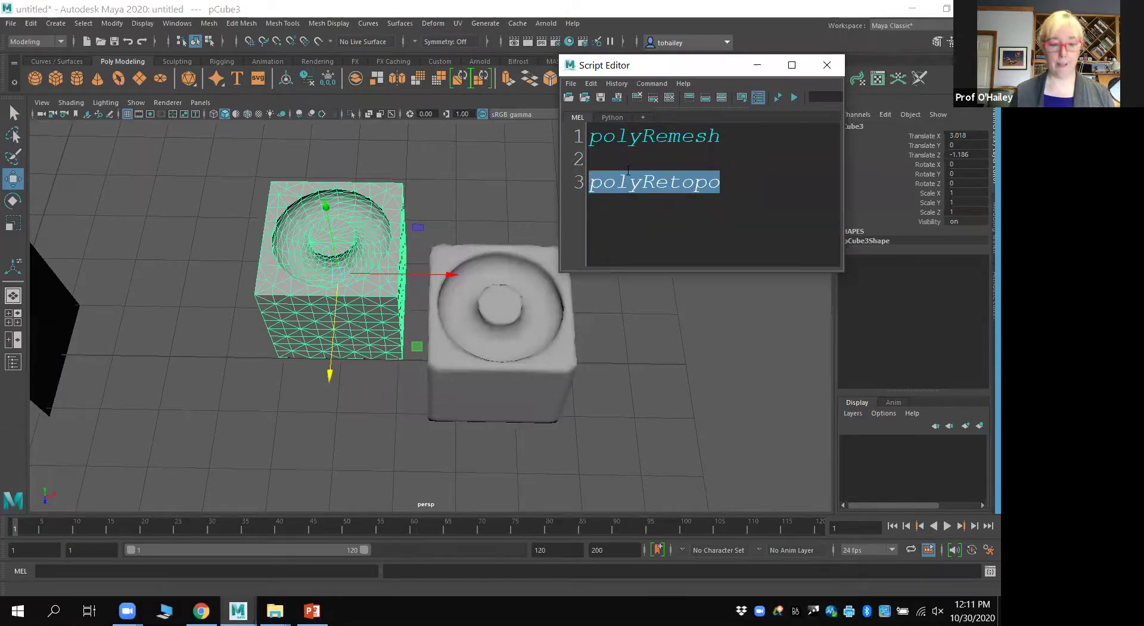
{"action": "left_click", "coordinate": [71, 571]}
{"action": "key", "text": "ctrl+v"}
{"action": "key", "text": "Return"}
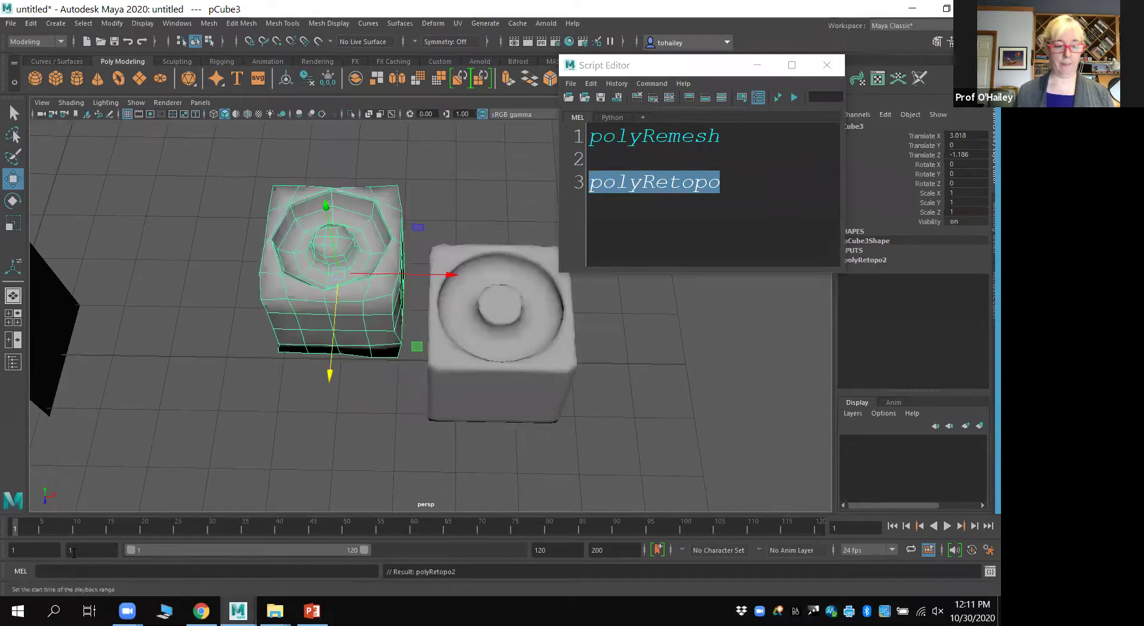
{"action": "left_click", "coordinate": [754, 69]}
Step: Expand the cube's polyRetopo2 inputs, set Target Face Count to 500, and enter another face count in its place
{"action": "left_click", "coordinate": [864, 260]}
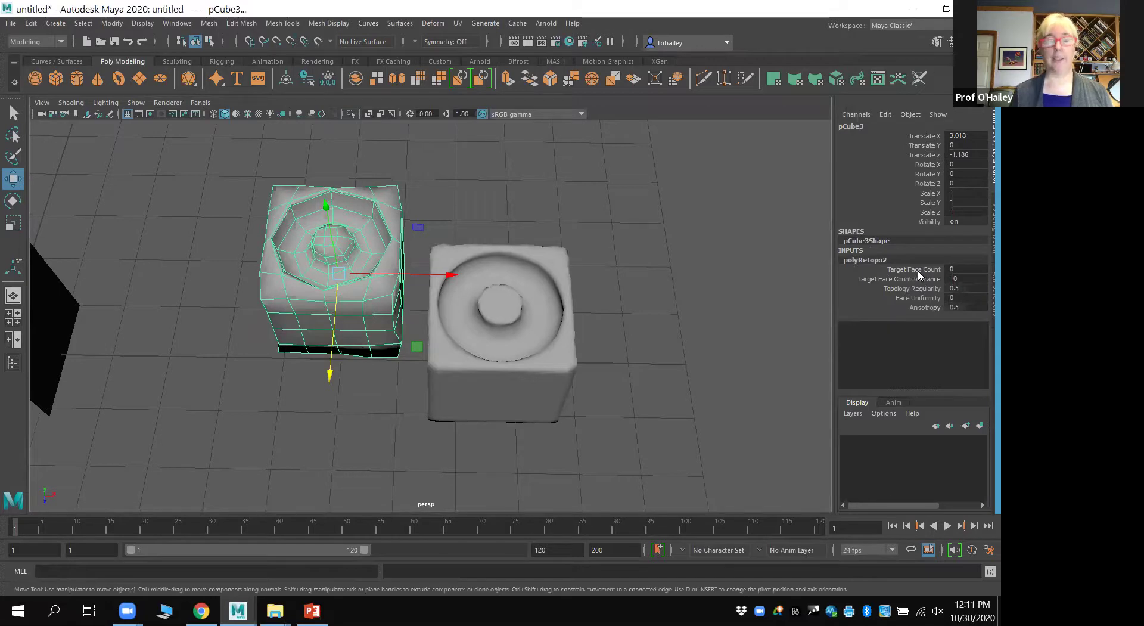
{"action": "left_click", "coordinate": [968, 269]}
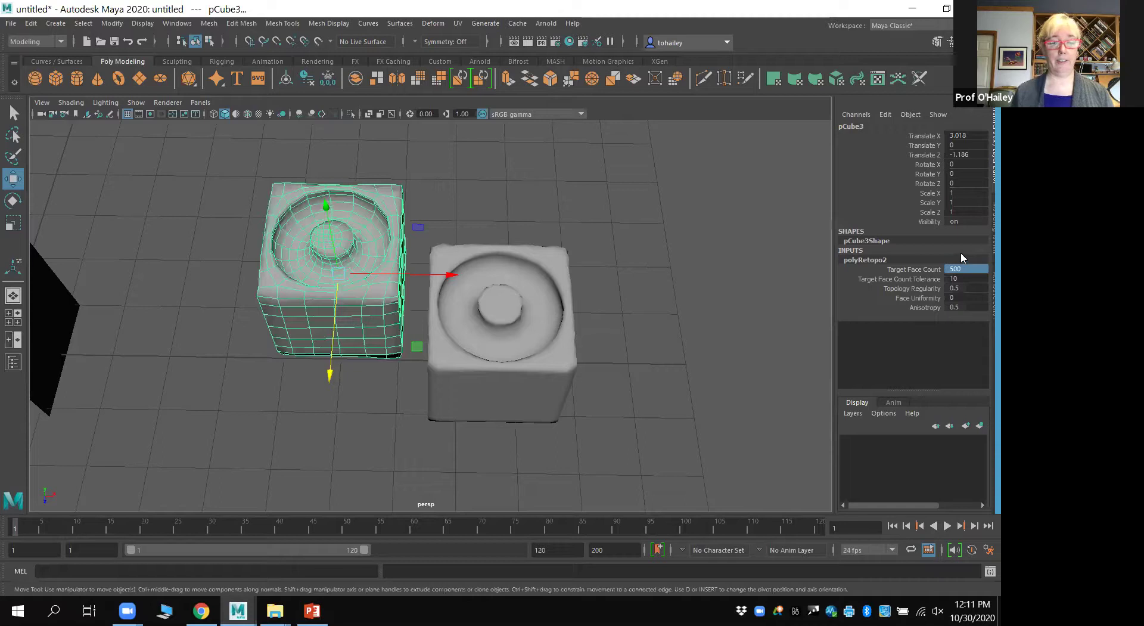
{"action": "left_click", "coordinate": [963, 270]}
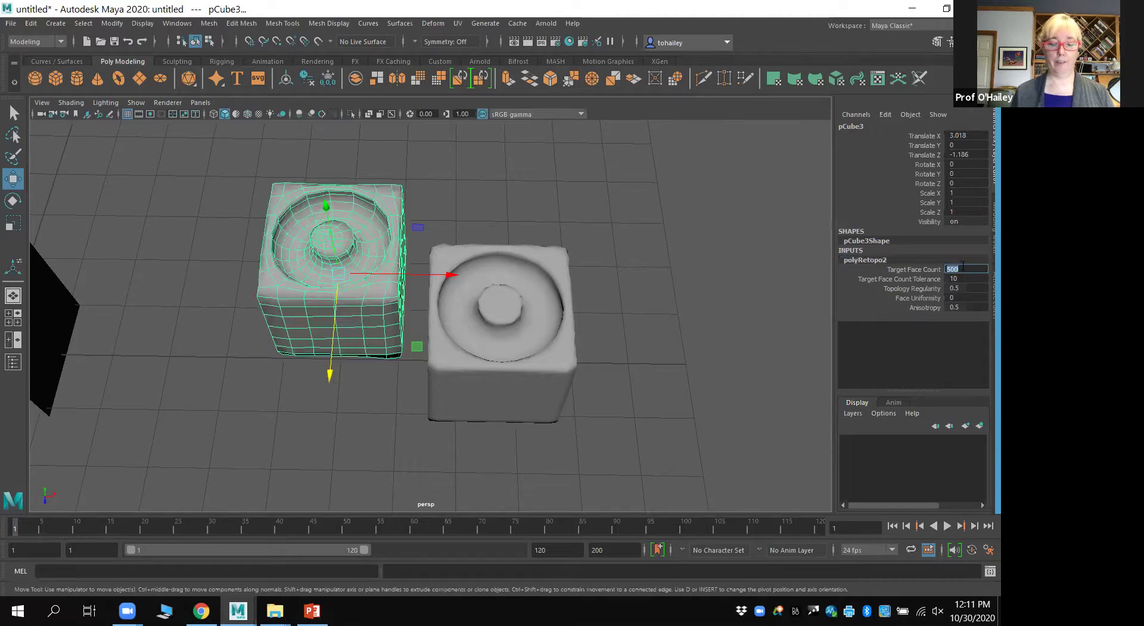
{"action": "key", "text": "Return"}
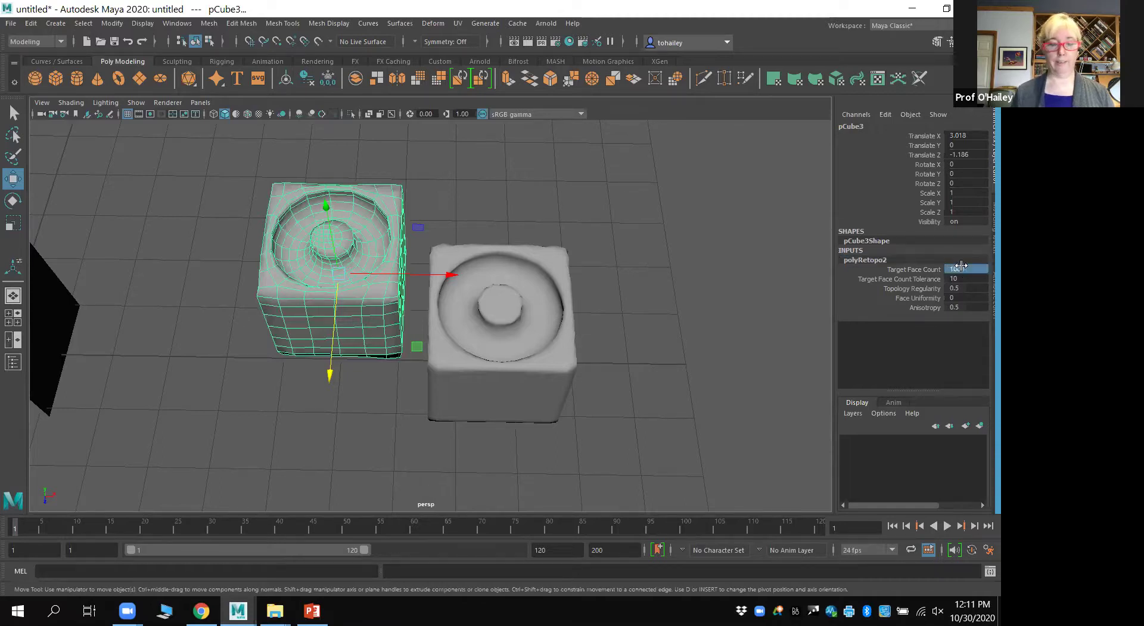
Step: Examine the retopologized cube's wireframe up close around the ring-shaped groove and its centre post
{"action": "left_click_drag", "start_coordinate": [531, 276], "coordinate": [498, 271], "text": "alt"}
{"action": "right_click_drag", "start_coordinate": [498, 272], "coordinate": [538, 298], "text": "alt"}
{"action": "middle_click_drag", "start_coordinate": [321, 241], "coordinate": [456, 316], "text": "alt"}
{"action": "right_click_drag", "start_coordinate": [452, 297], "coordinate": [491, 284], "text": "alt"}
{"action": "left_click_drag", "start_coordinate": [476, 196], "coordinate": [429, 253], "text": "alt"}
{"action": "scroll", "coordinate": [487, 224], "scroll_direction": "up", "scroll_amount": 3}
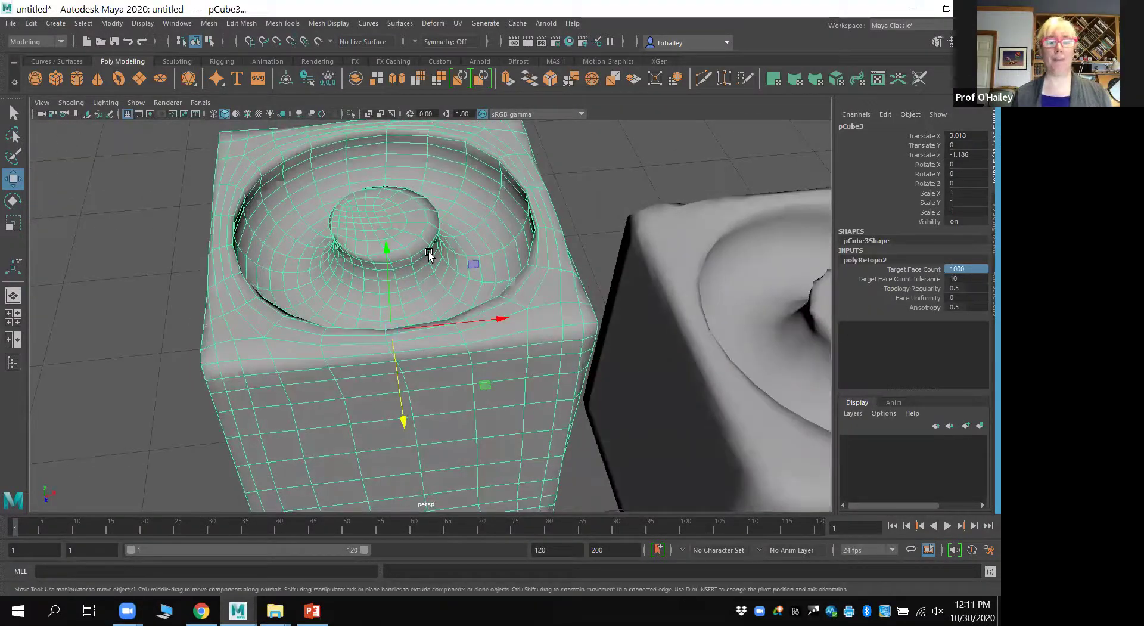
Step: Subtract the torus from the original plain cube with a Boolean Difference
{"action": "middle_click_drag", "start_coordinate": [317, 267], "coordinate": [807, 209], "text": "alt"}
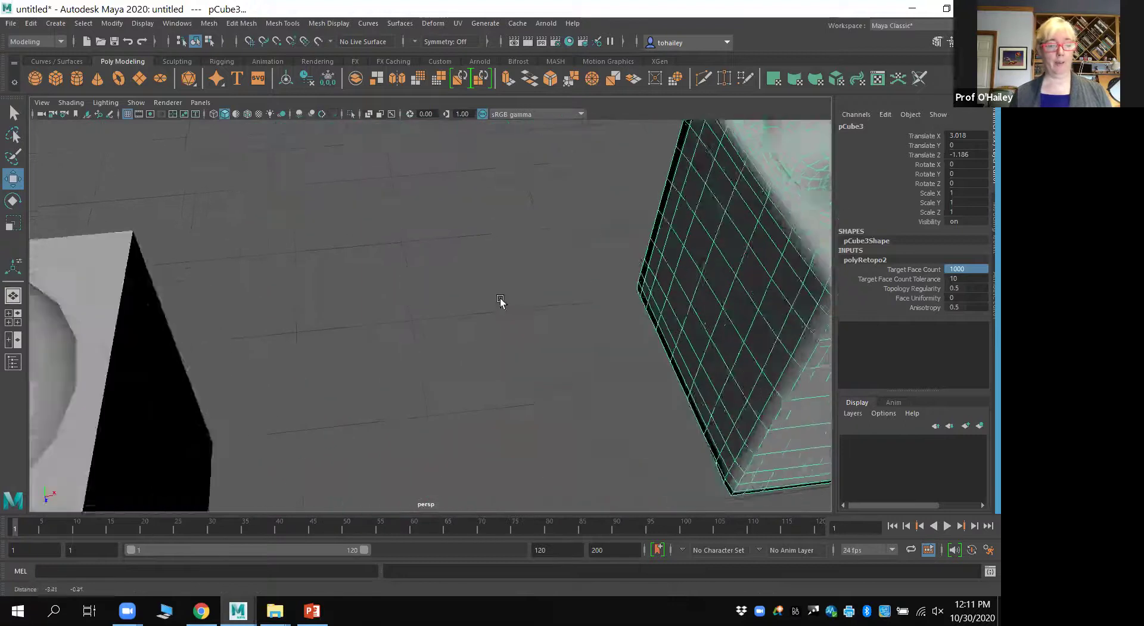
{"action": "scroll", "coordinate": [501, 301], "scroll_direction": "down", "scroll_amount": 3}
{"action": "left_click", "coordinate": [232, 355]}
{"action": "scroll", "coordinate": [308, 340], "scroll_direction": "down", "scroll_amount": 5}
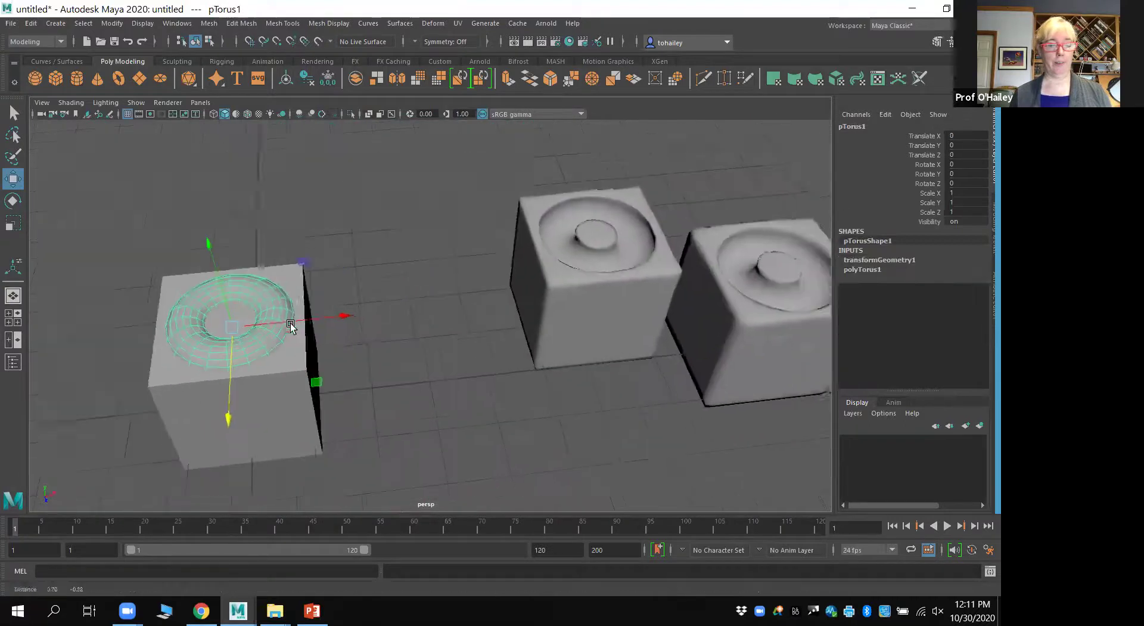
{"action": "left_click", "coordinate": [262, 380]}
{"action": "left_click", "coordinate": [255, 330], "text": "shift"}
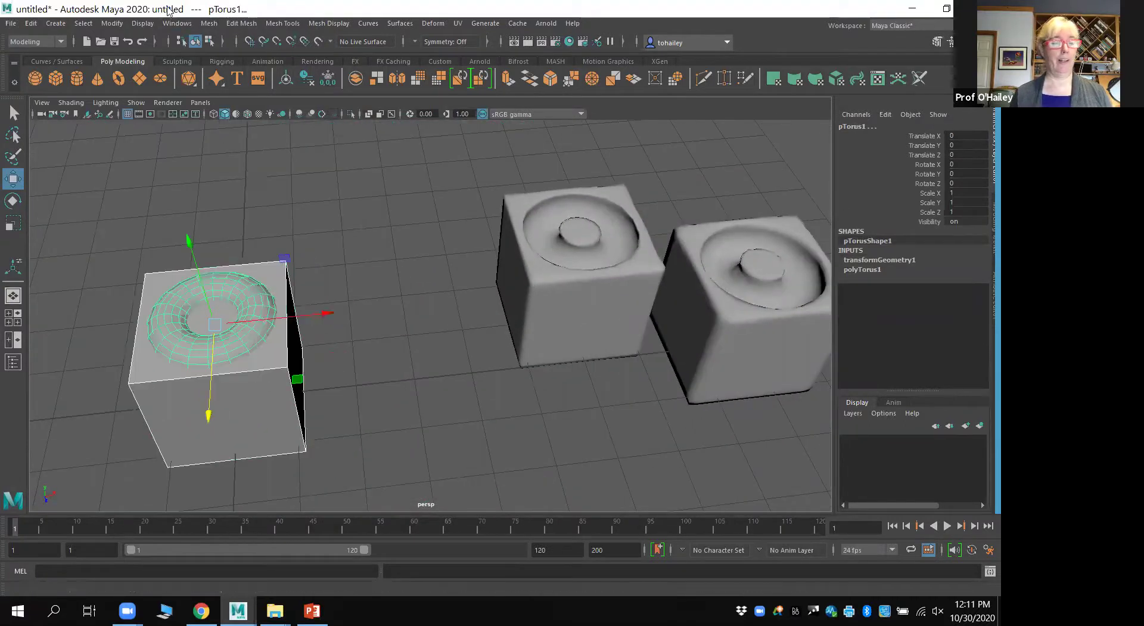
{"action": "left_click", "coordinate": [209, 23]}
{"action": "mouse_move", "coordinate": [267, 53]}
{"action": "left_click", "coordinate": [357, 66]}
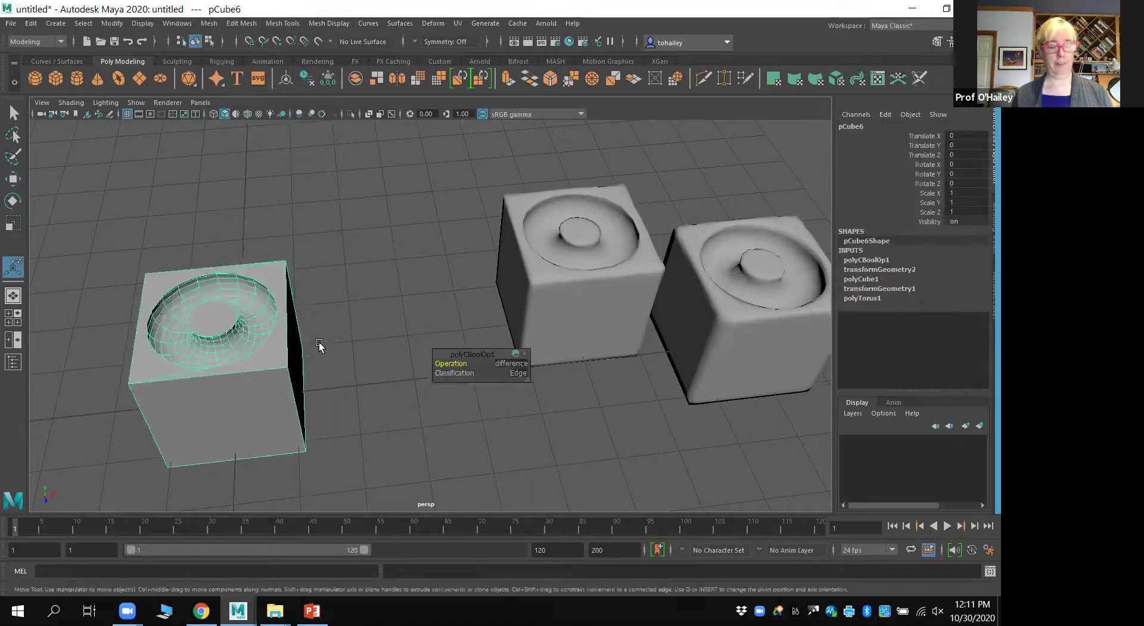
Step: Move the new Boolean cube along X beside the retopologized cubes, and add the middle cube to the selection for comparison
{"action": "key", "text": "w"}
{"action": "left_click_drag", "start_coordinate": [340, 355], "coordinate": [535, 330]}
{"action": "left_click", "coordinate": [573, 288]}
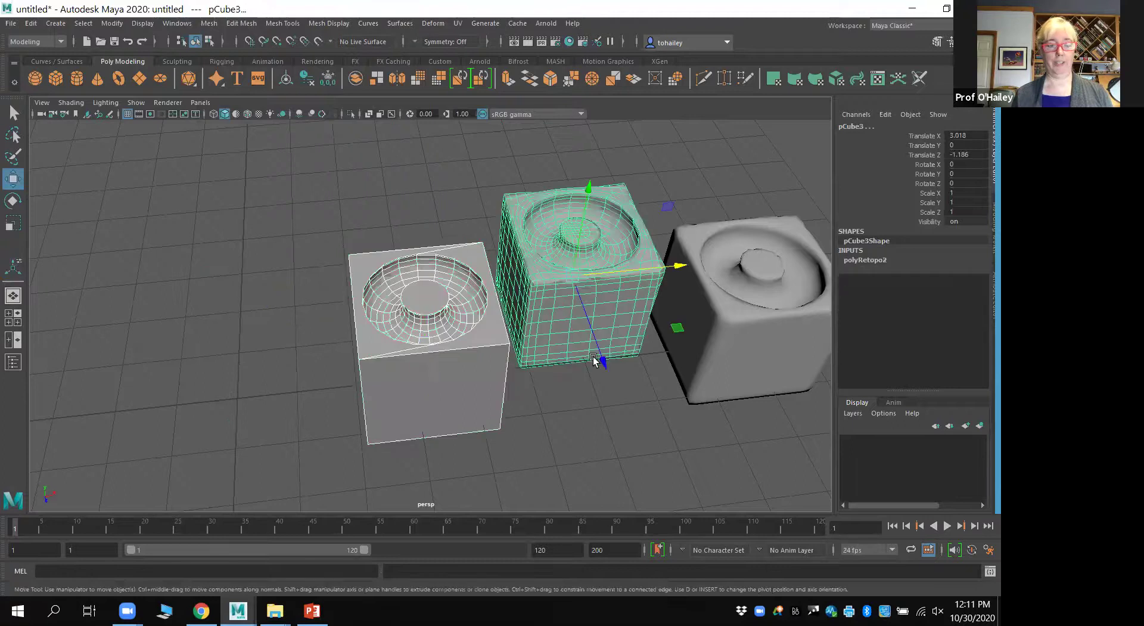
{"action": "left_click_drag", "start_coordinate": [596, 370], "coordinate": [506, 367], "text": "alt"}
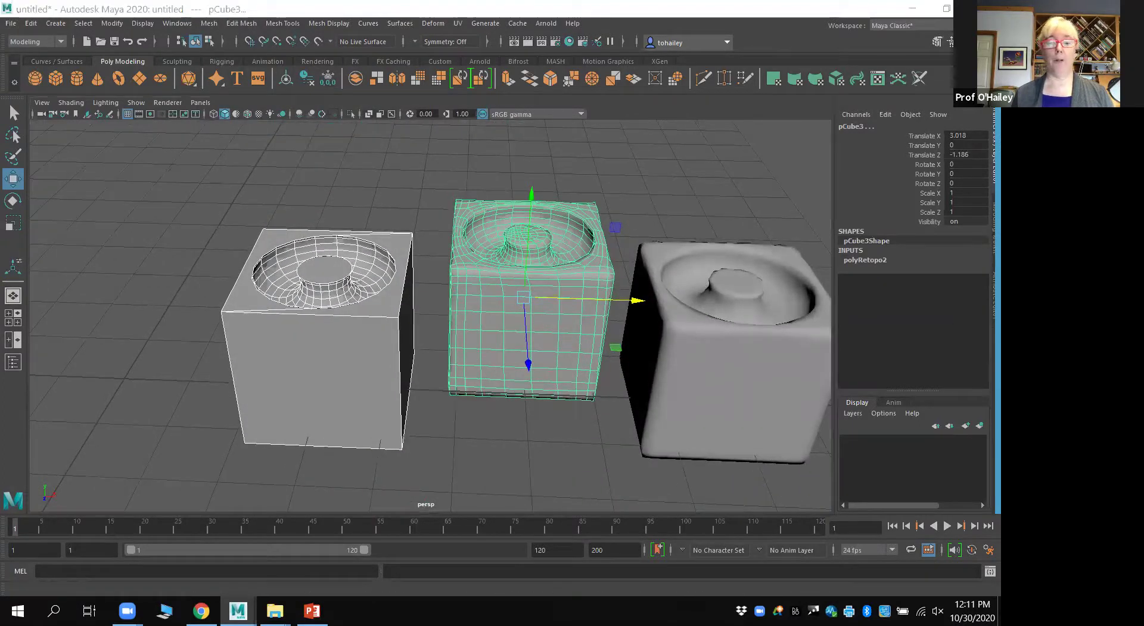
Step: Review the polyRemesh and polyRetopo commands in the Script Editor, close it, and inspect the denser retopologized cube at the row's end
{"action": "left_click_drag", "start_coordinate": [1000, 89], "coordinate": [617, 90]}
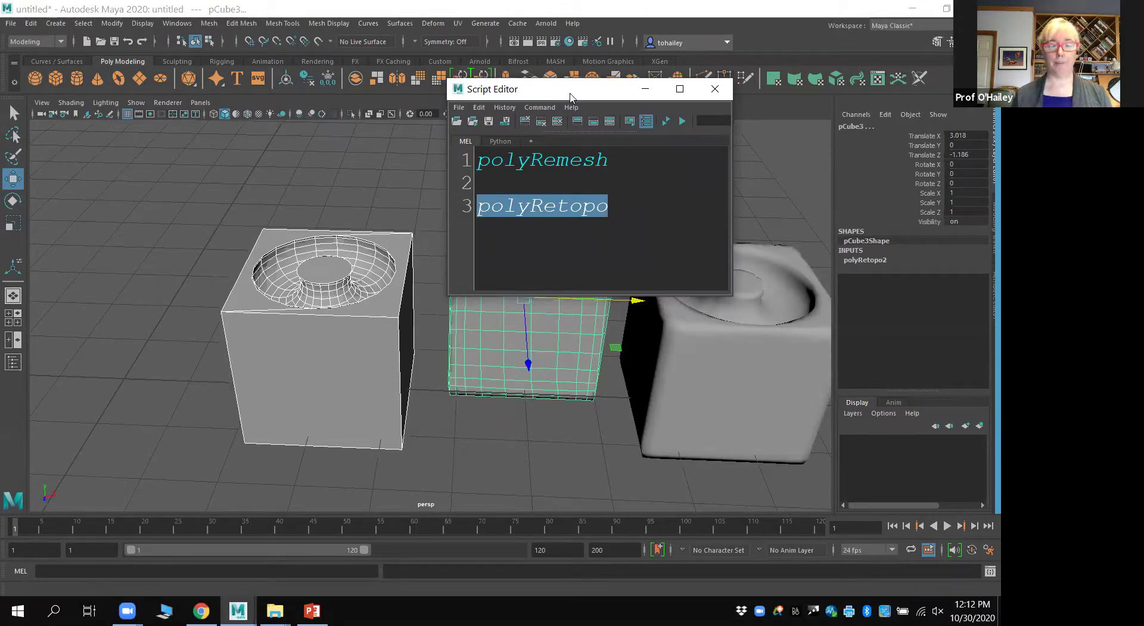
{"action": "left_click", "coordinate": [715, 89]}
{"action": "left_click_drag", "start_coordinate": [463, 419], "coordinate": [508, 327], "text": "alt"}
{"action": "left_click", "coordinate": [692, 334]}
{"action": "key", "text": "f"}
{"action": "left_click_drag", "start_coordinate": [492, 296], "coordinate": [487, 335], "text": "alt"}
{"action": "left_click_drag", "start_coordinate": [564, 332], "coordinate": [685, 331], "text": "alt"}
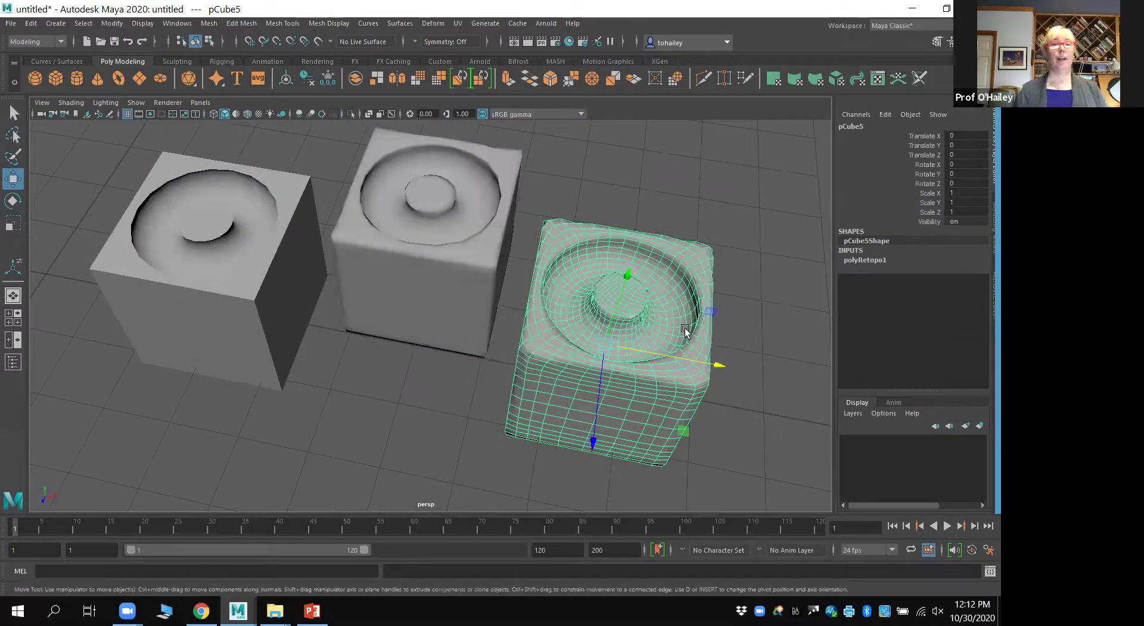